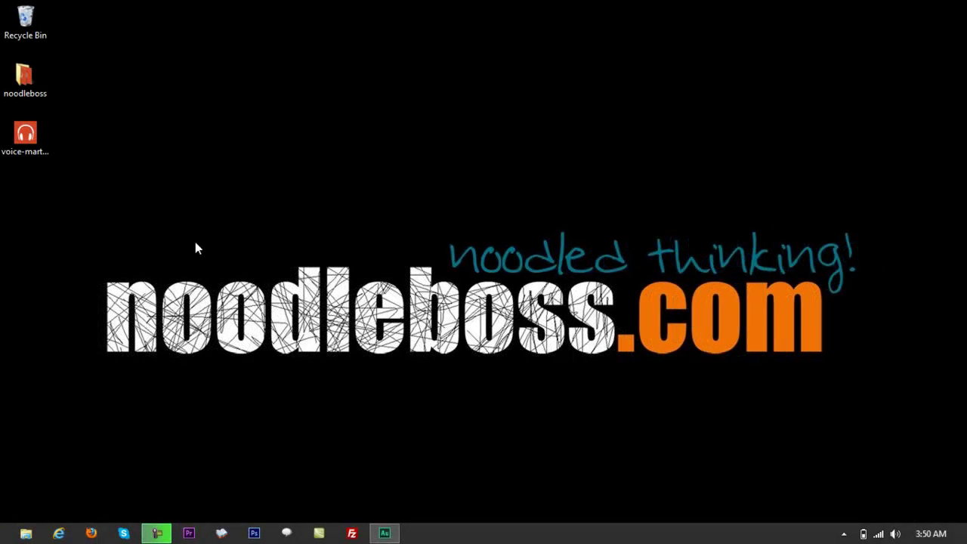
Restore Adobe Audition and open File Explorer on the Desktop folder.
{"action": "left_click", "coordinate": [28, 146]}
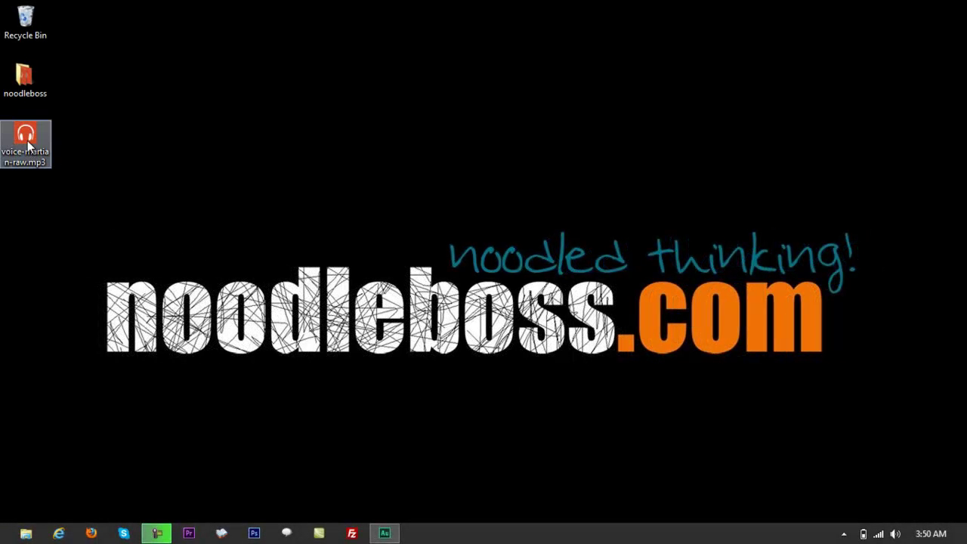
{"action": "left_click", "coordinate": [91, 225]}
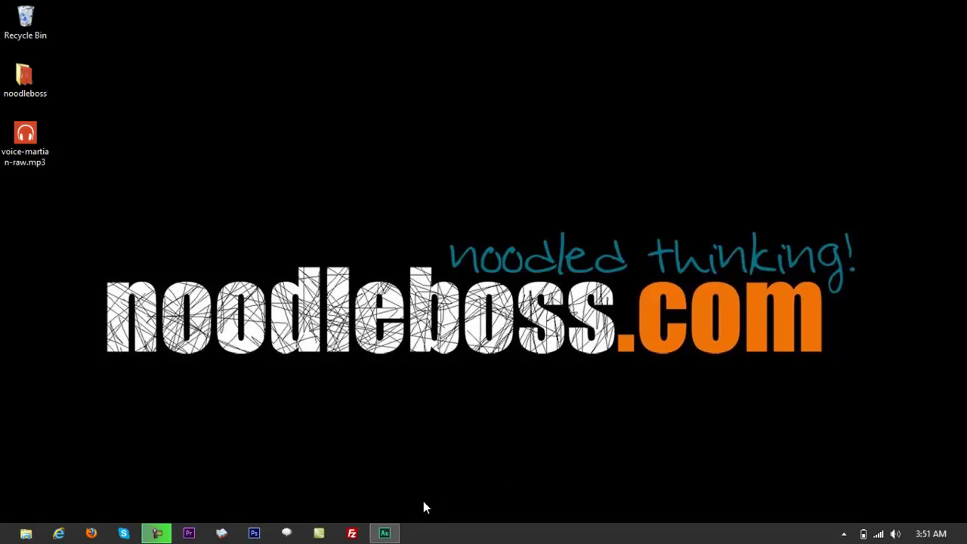
{"action": "left_click", "coordinate": [384, 534]}
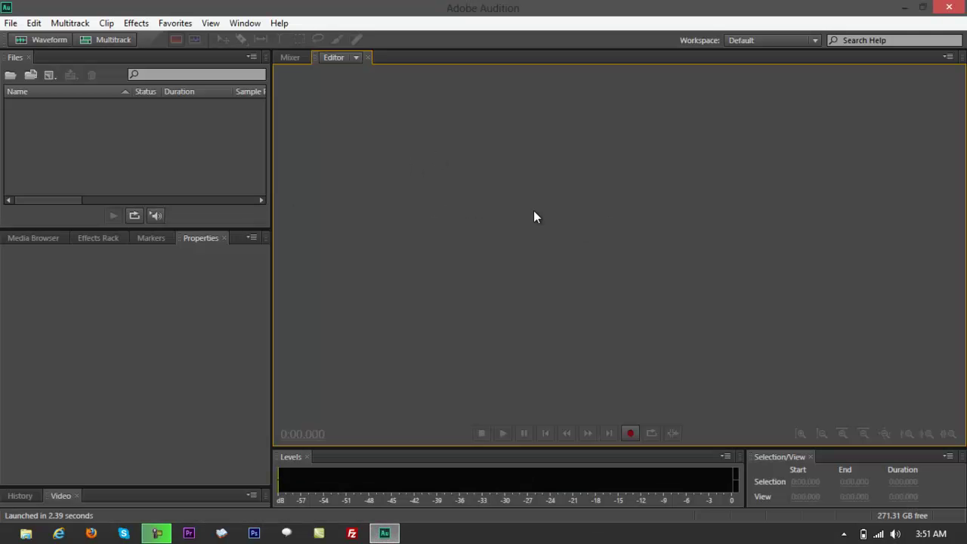
{"action": "left_click", "coordinate": [25, 533]}
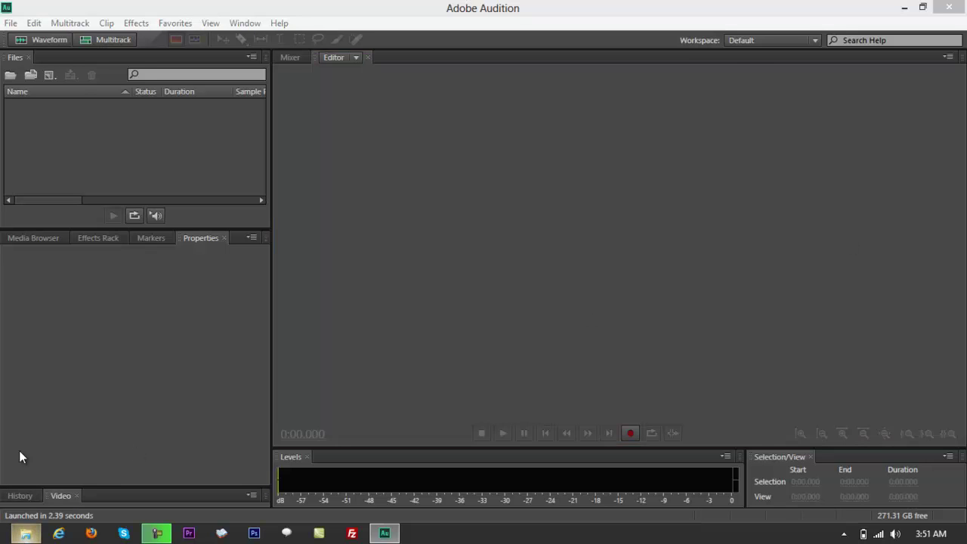
{"action": "left_click", "coordinate": [161, 153]}
Move File Explorer to the right and select voice-martian-raw.mp3 in the Desktop list.
{"action": "left_click_drag", "start_coordinate": [266, 81], "coordinate": [754, 115]}
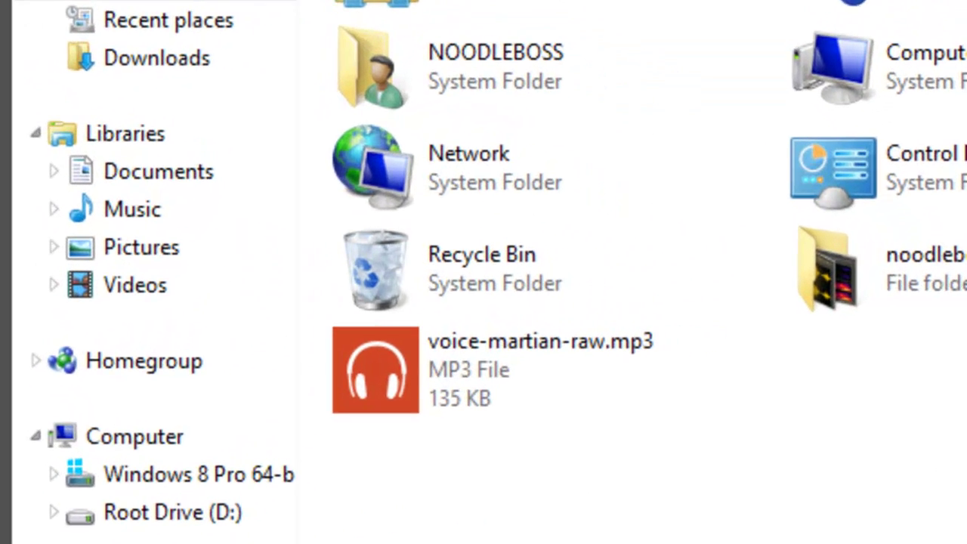
{"action": "left_click", "coordinate": [762, 342]}
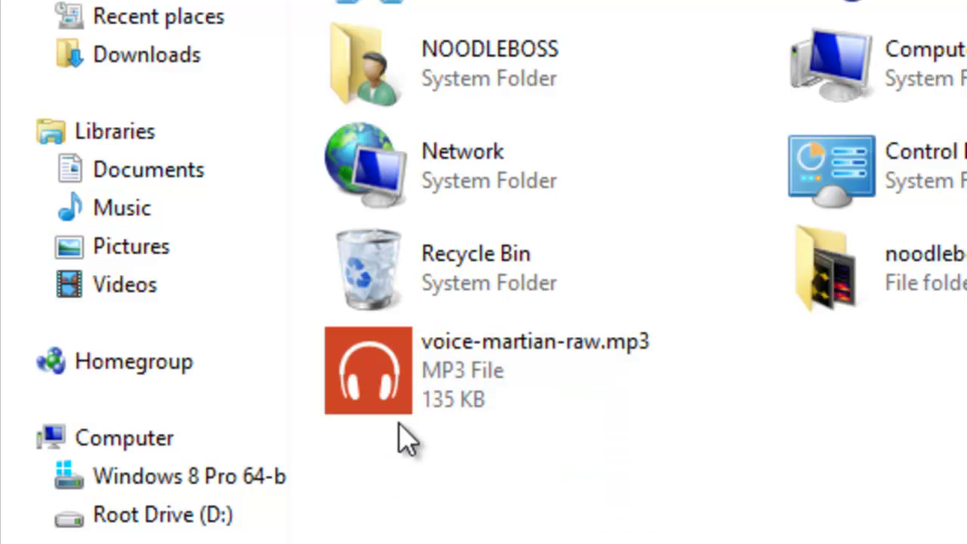
{"action": "mouse_move", "coordinate": [408, 416]}
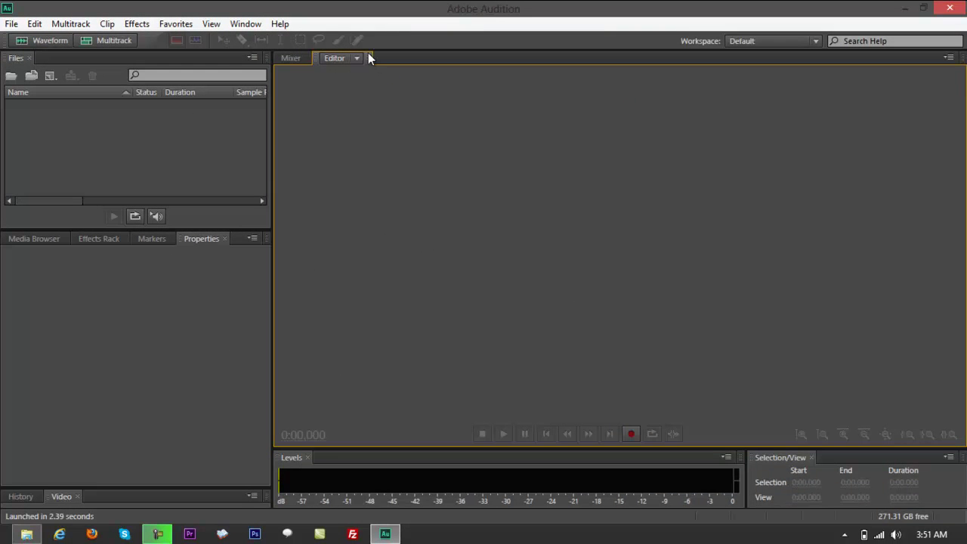
Close the Editor panel and reopen it from the Window menu next to the Mixer.
{"action": "left_click", "coordinate": [368, 59]}
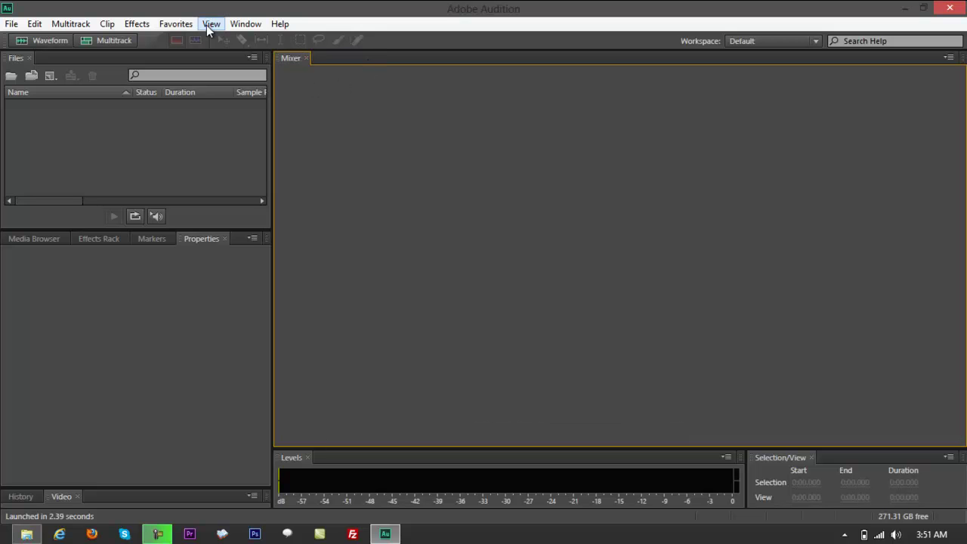
{"action": "left_click", "coordinate": [240, 23]}
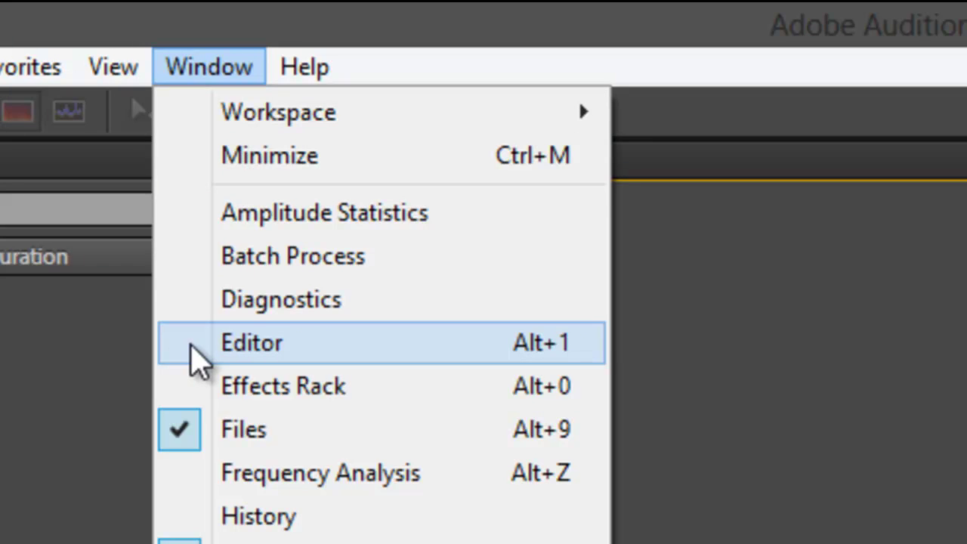
{"action": "left_click", "coordinate": [191, 346]}
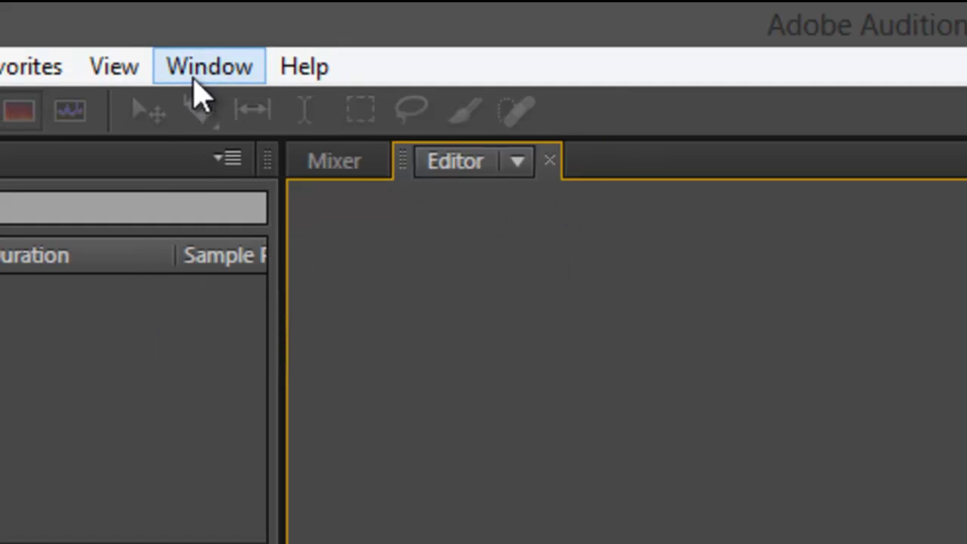
{"action": "left_click", "coordinate": [200, 68]}
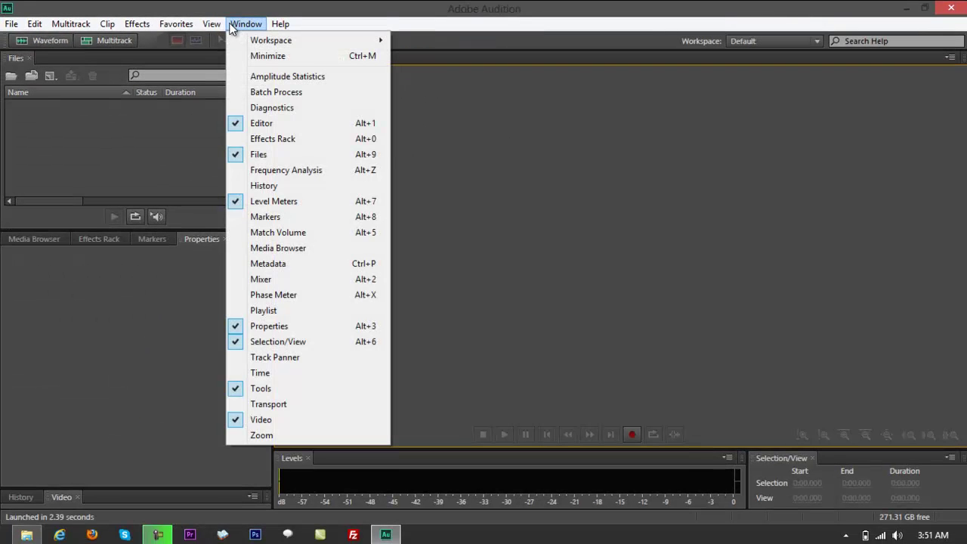
{"action": "left_click", "coordinate": [377, 123]}
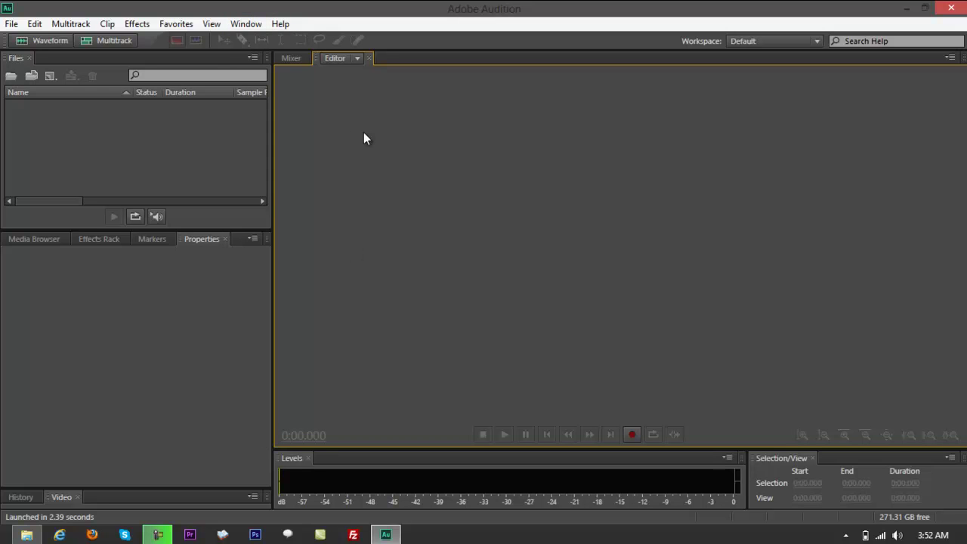
Drag voice-martian-raw.mp3 from File Explorer into Audition's Editor panel.
{"action": "left_click", "coordinate": [26, 535]}
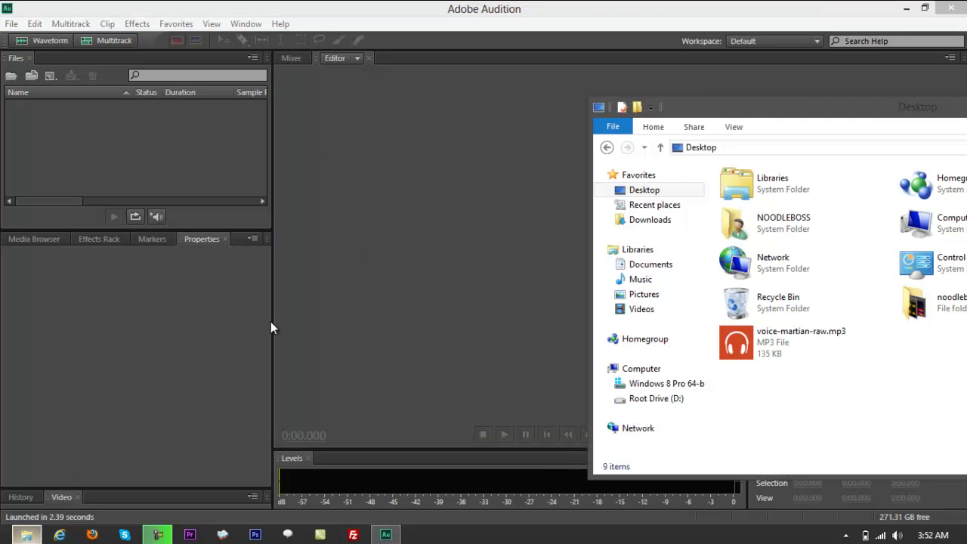
{"action": "left_click", "coordinate": [783, 345]}
{"action": "left_click_drag", "start_coordinate": [785, 347], "coordinate": [813, 356]}
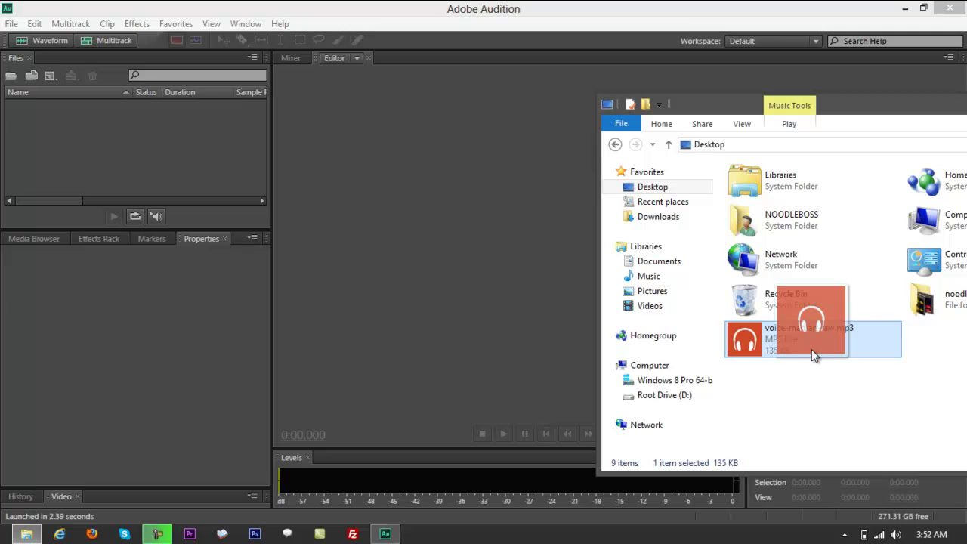
{"action": "left_click_drag", "start_coordinate": [811, 349], "coordinate": [471, 290]}
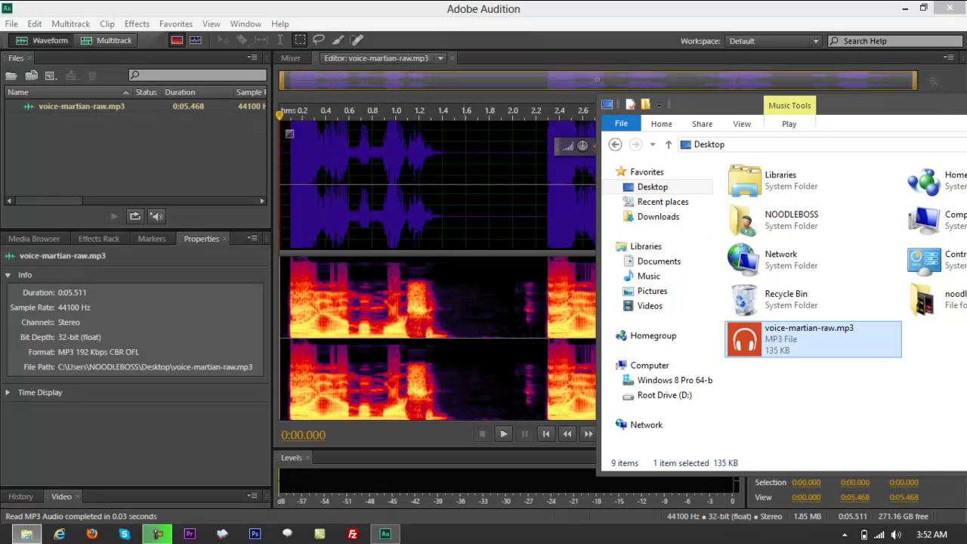
Turn off the spectral frequency and pitch displays, leaving only the waveform.
{"action": "left_click", "coordinate": [483, 7]}
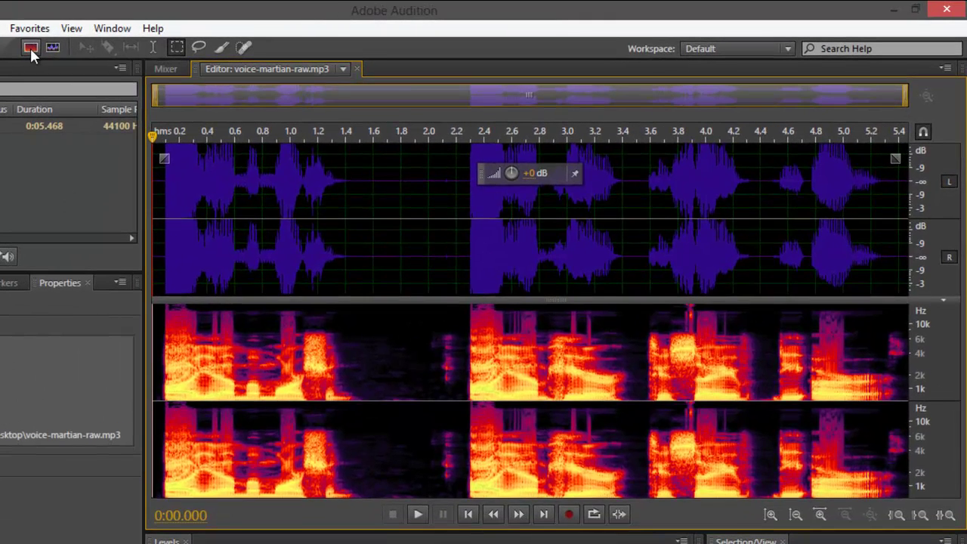
{"action": "left_click", "coordinate": [31, 48]}
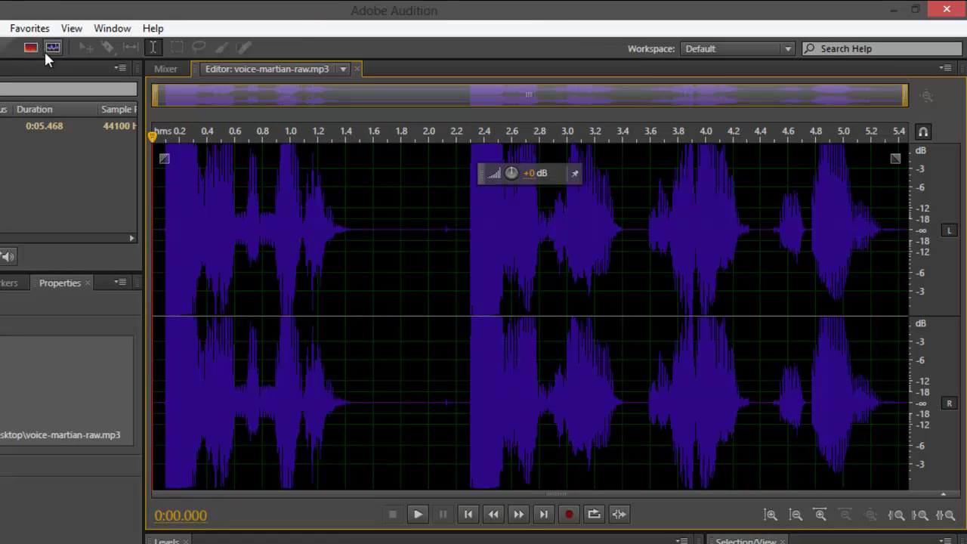
{"action": "left_click", "coordinate": [50, 48]}
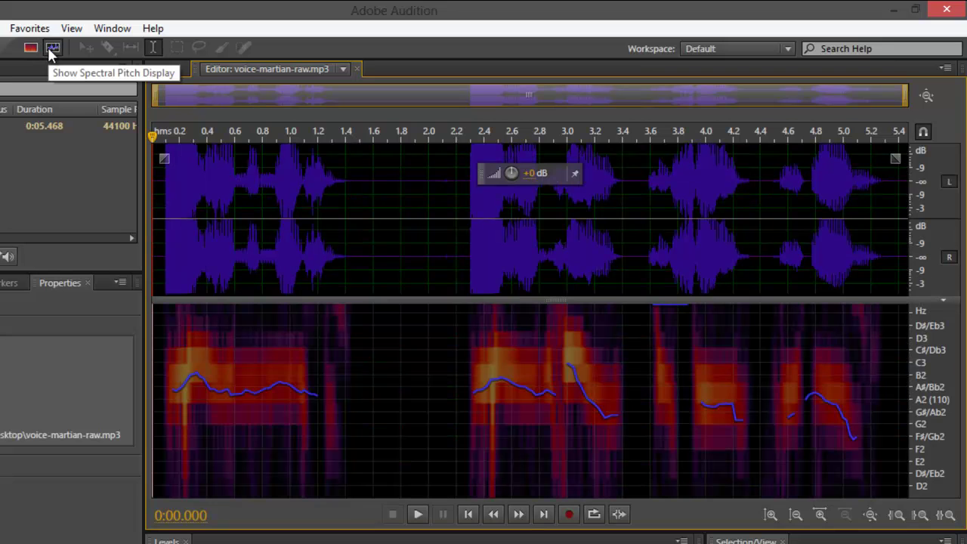
{"action": "left_click", "coordinate": [31, 47]}
{"action": "left_click", "coordinate": [31, 47]}
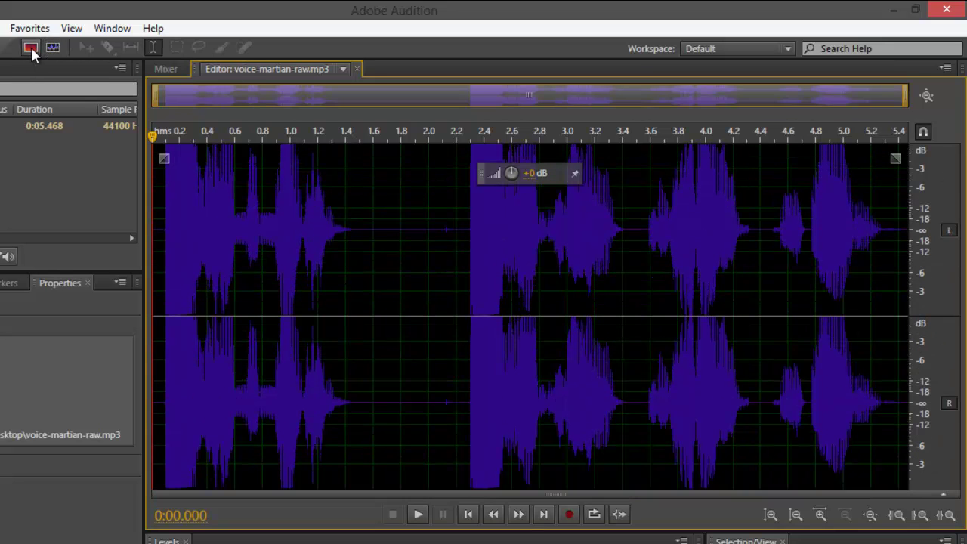
Try a few selections across the waveform, then return the playhead to the start.
{"action": "left_click", "coordinate": [552, 284]}
{"action": "left_click_drag", "start_coordinate": [262, 270], "coordinate": [807, 270]}
{"action": "left_click", "coordinate": [846, 268]}
{"action": "left_click_drag", "start_coordinate": [876, 256], "coordinate": [219, 255]}
{"action": "left_click", "coordinate": [306, 270]}
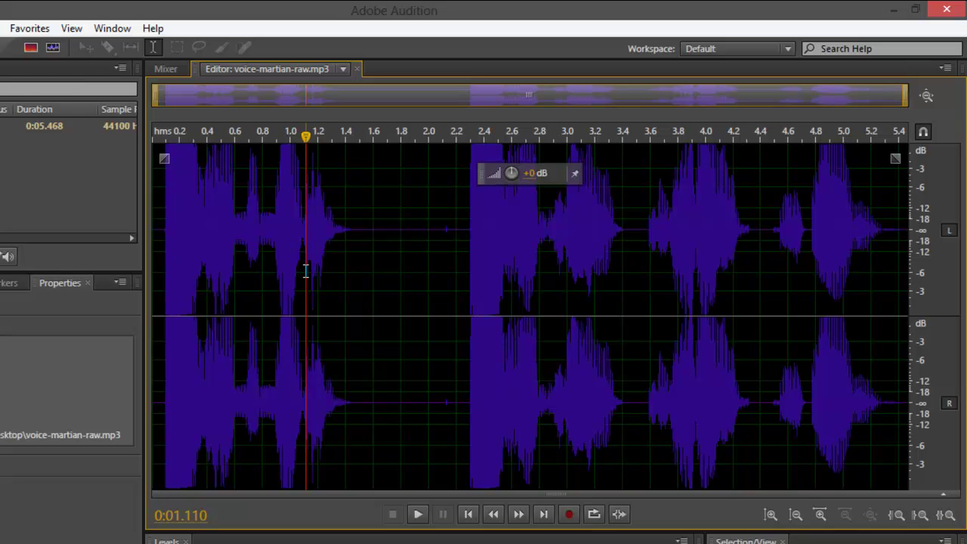
{"action": "left_click", "coordinate": [263, 270]}
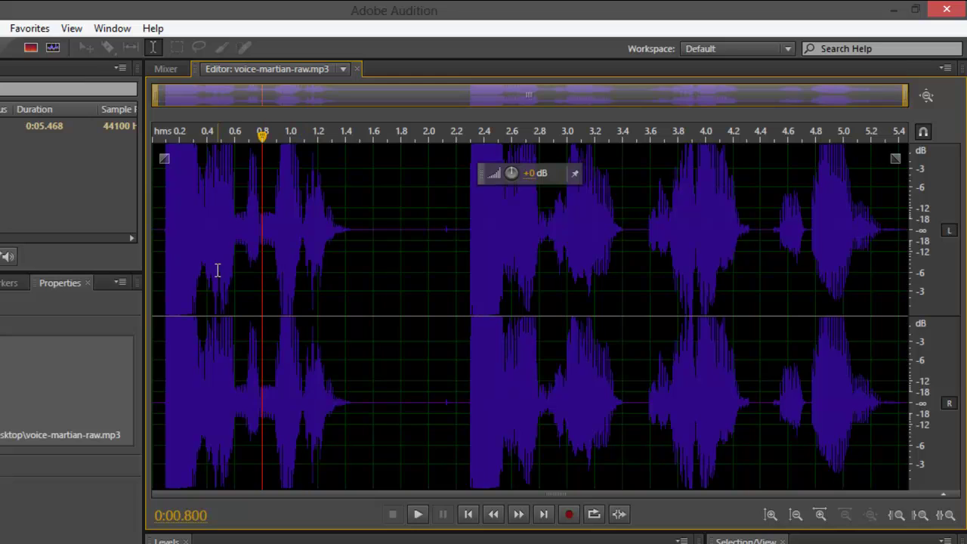
{"action": "key", "text": "Home"}
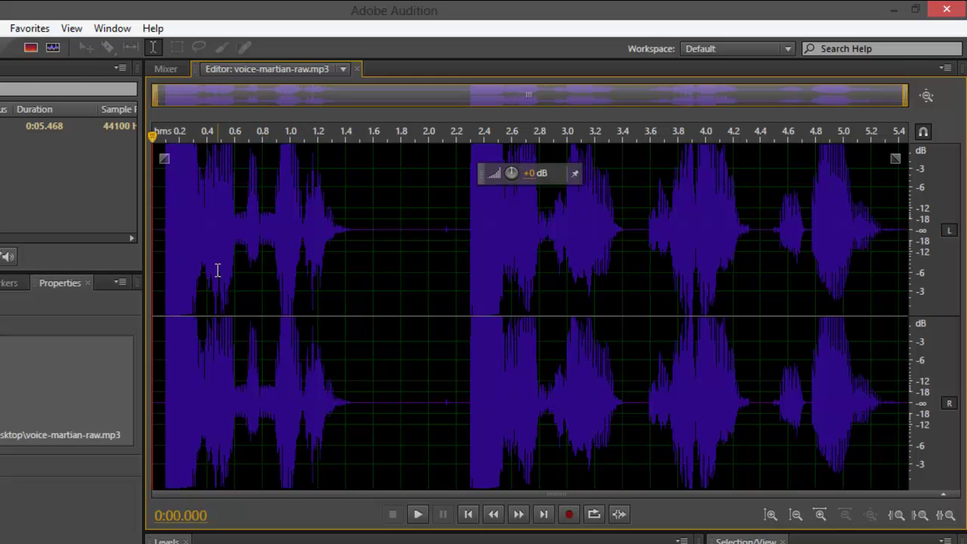
Play voice-martian-raw.mp3 twice from the start, then select the entire waveform.
{"action": "key", "text": "space"}
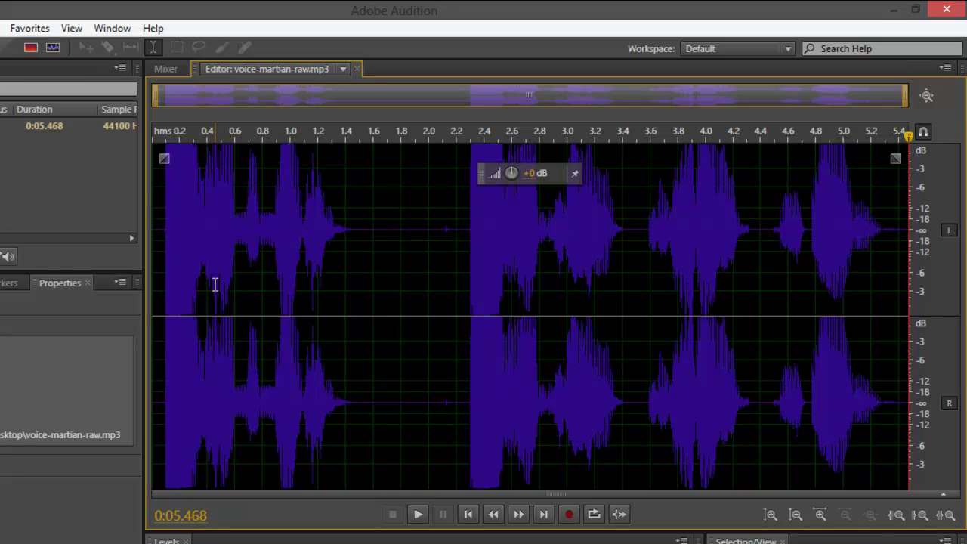
{"action": "key", "text": "Home"}
{"action": "key", "text": "space"}
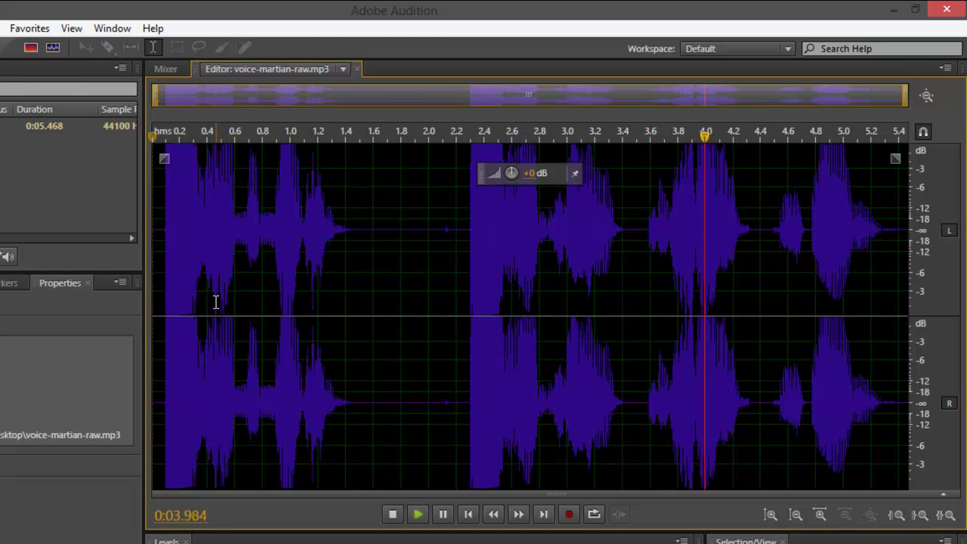
{"action": "left_click", "coordinate": [216, 303]}
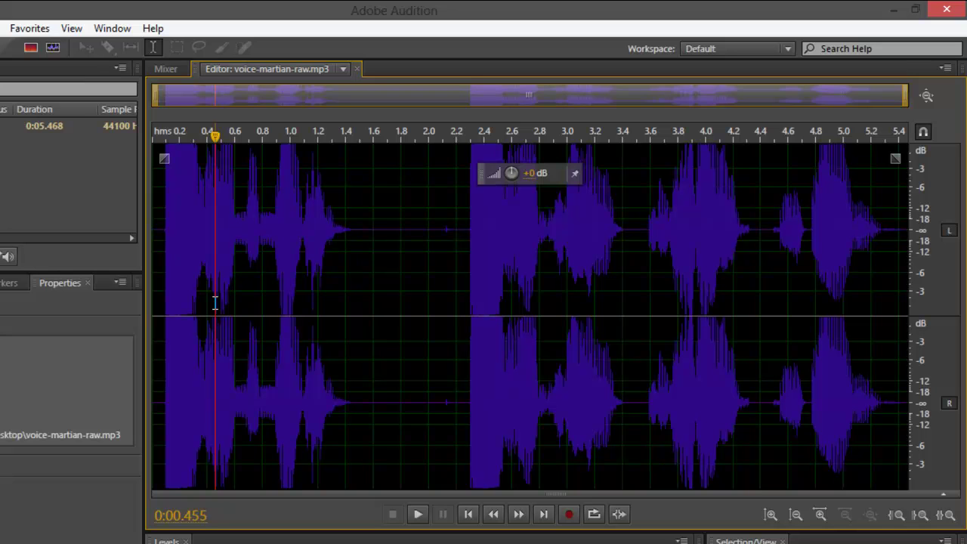
{"action": "left_click", "coordinate": [349, 304]}
{"action": "key", "text": "ctrl+a"}
With the playhead at the start, open Effects > Special > Distortion.
{"action": "key", "text": "Home"}
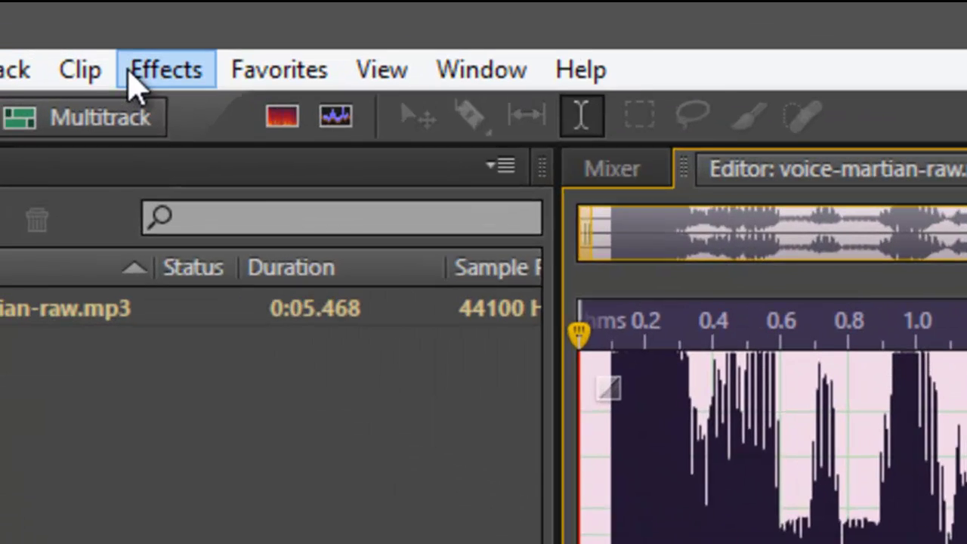
{"action": "left_click", "coordinate": [7, 37]}
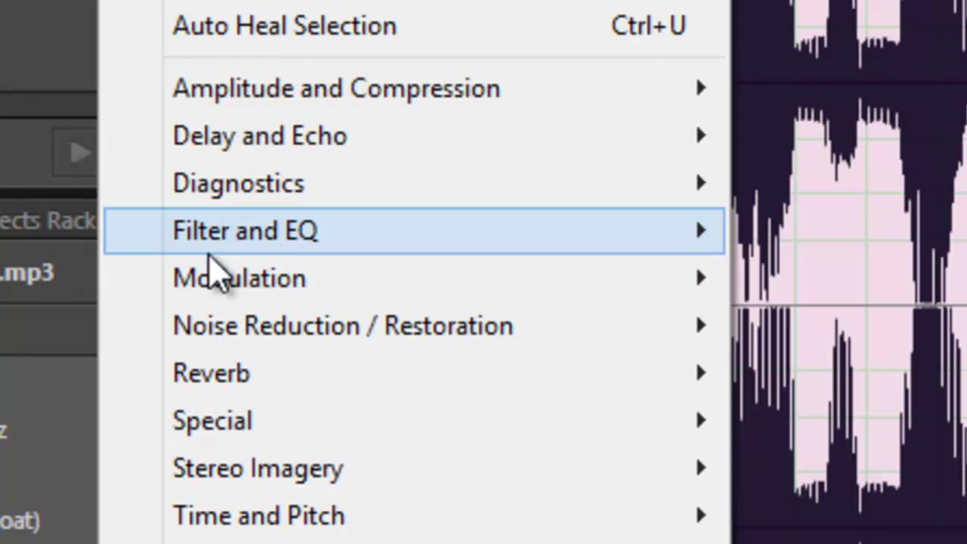
{"action": "mouse_move", "coordinate": [213, 283]}
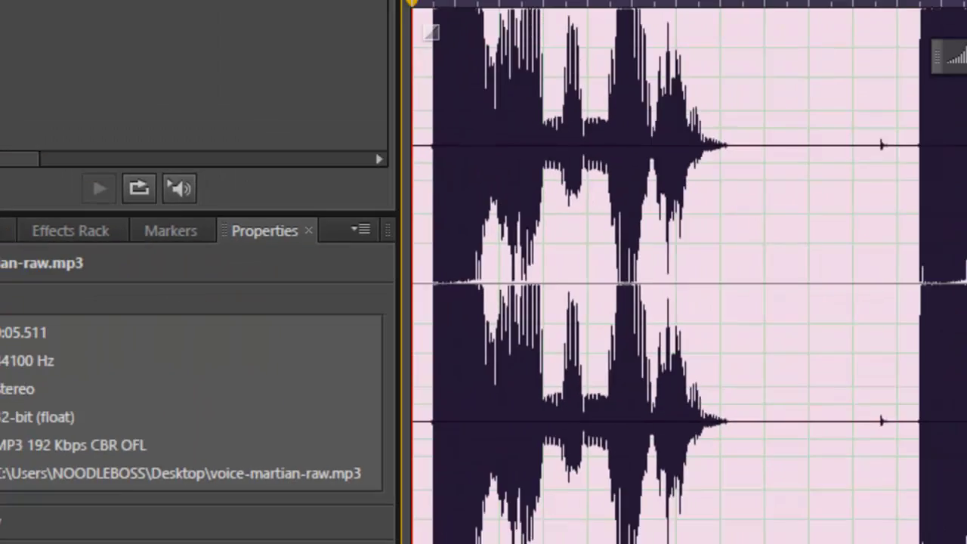
{"action": "left_click", "coordinate": [137, 23]}
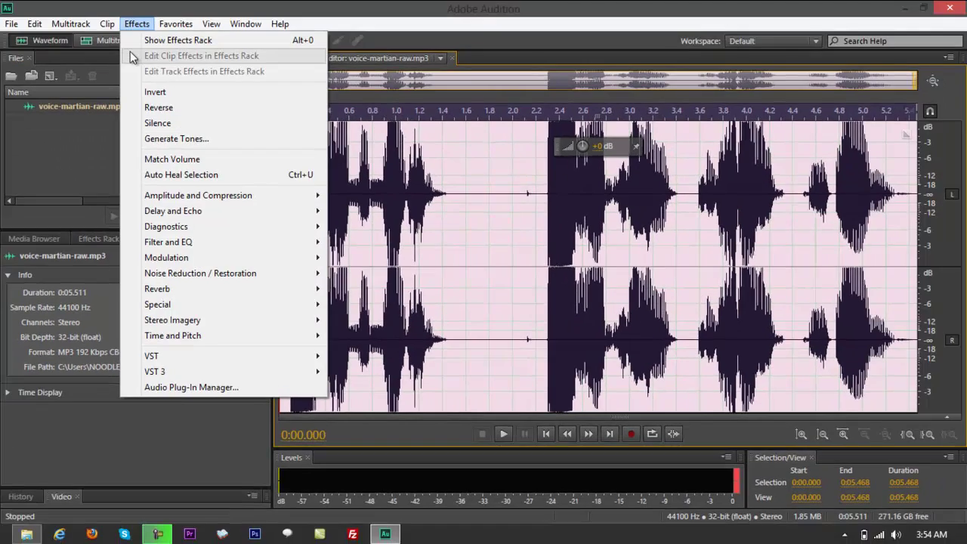
{"action": "mouse_move", "coordinate": [302, 304]}
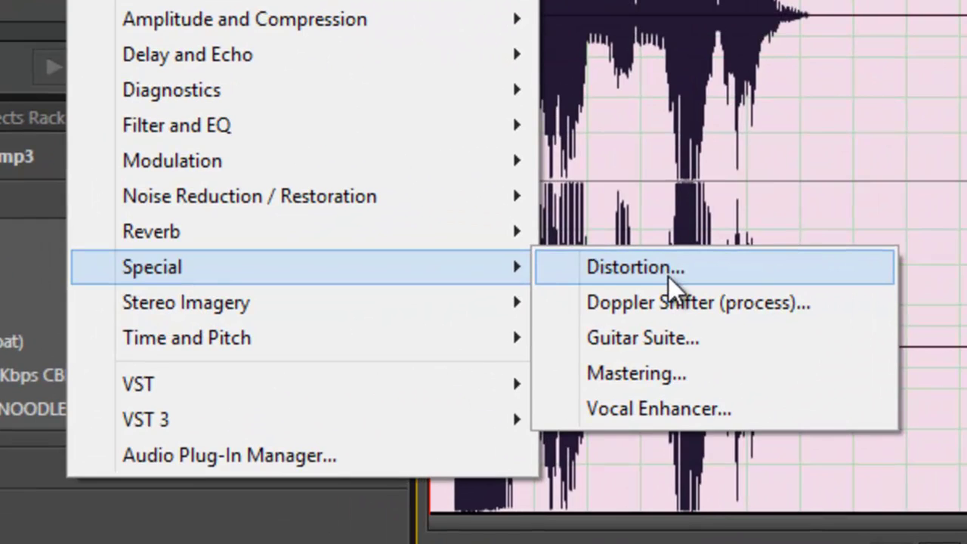
{"action": "left_click", "coordinate": [668, 272]}
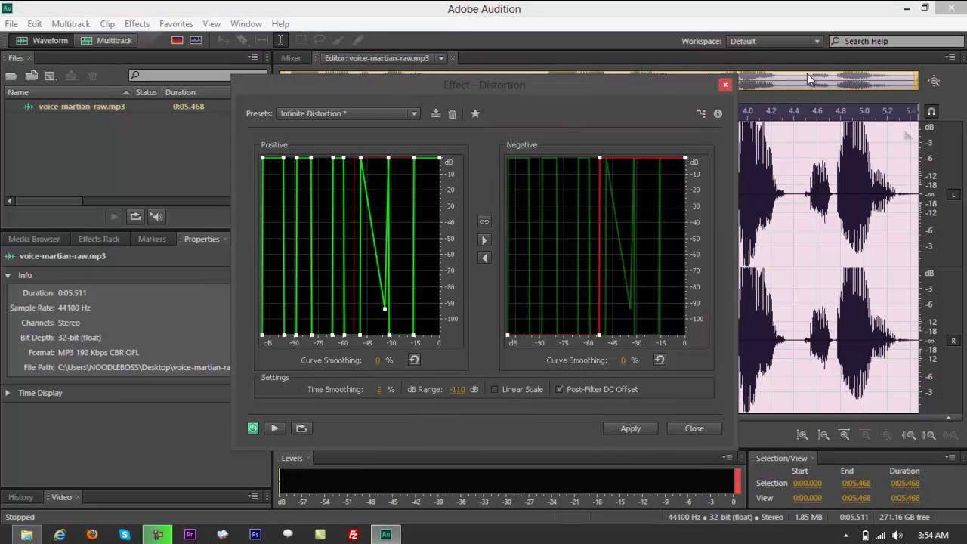
Close and reopen the Distortion effect dialog, shifting it slightly right.
{"action": "left_click", "coordinate": [724, 85]}
{"action": "left_click", "coordinate": [139, 25]}
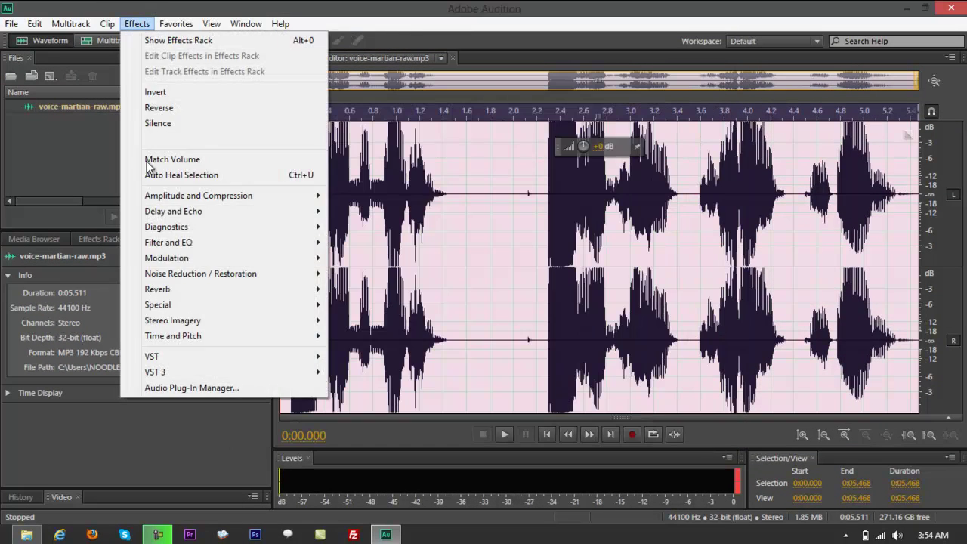
{"action": "mouse_move", "coordinate": [160, 304]}
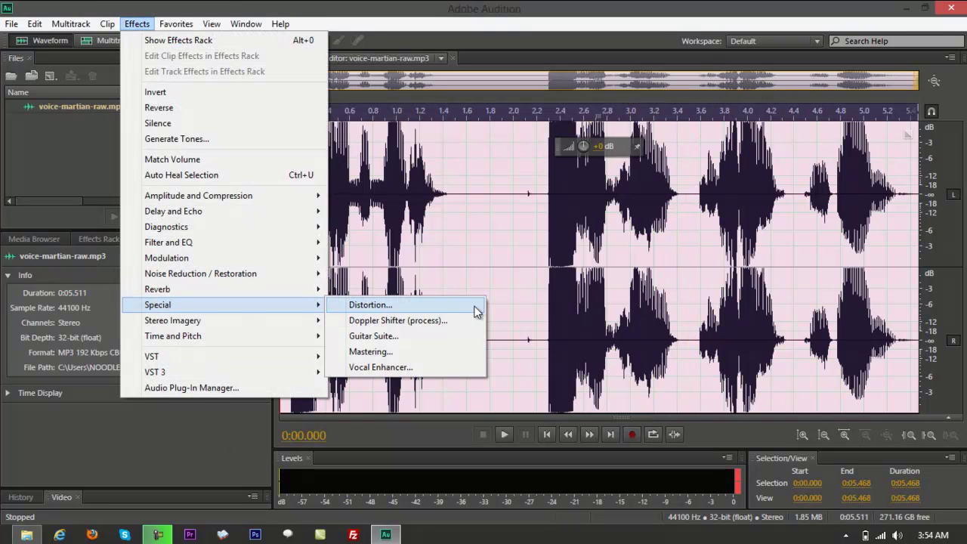
{"action": "left_click", "coordinate": [476, 308]}
{"action": "left_click_drag", "start_coordinate": [497, 83], "coordinate": [510, 86]}
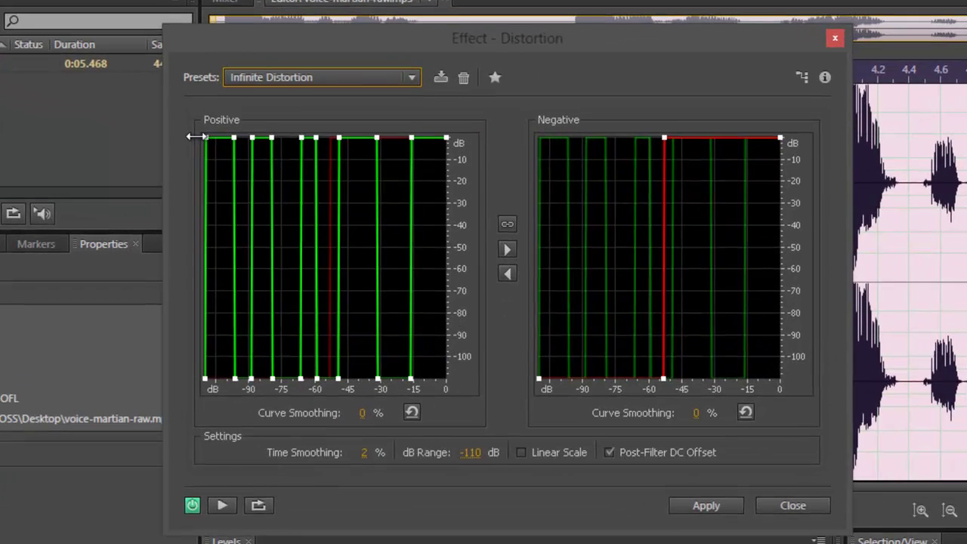
Set the Distortion preset to (Default), then switch to GreenRoom-Angus.
{"action": "left_click", "coordinate": [290, 80]}
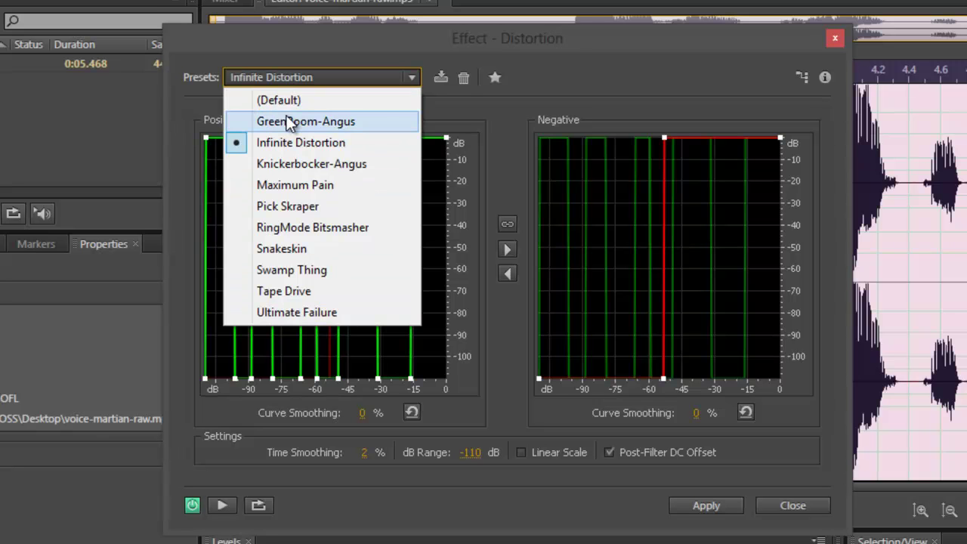
{"action": "left_click", "coordinate": [268, 101]}
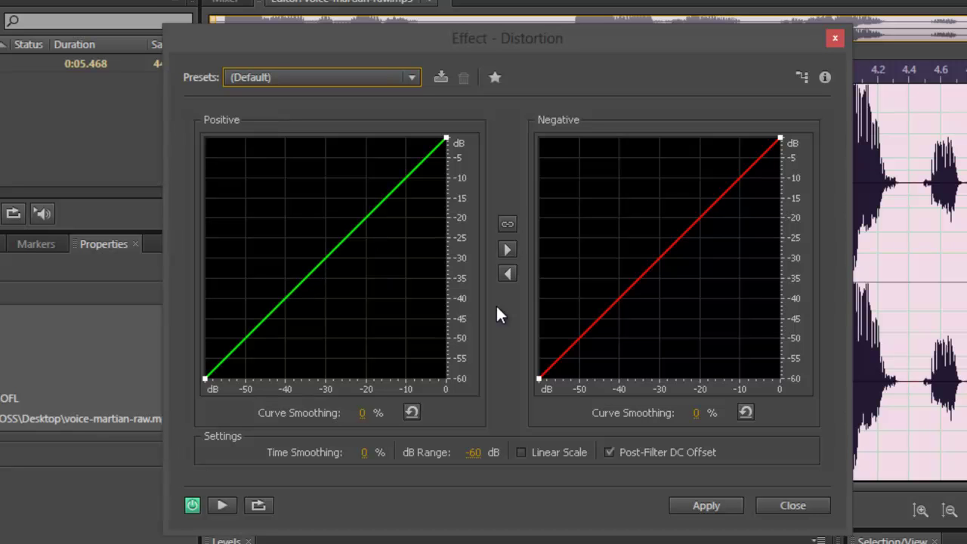
{"action": "left_click", "coordinate": [267, 79]}
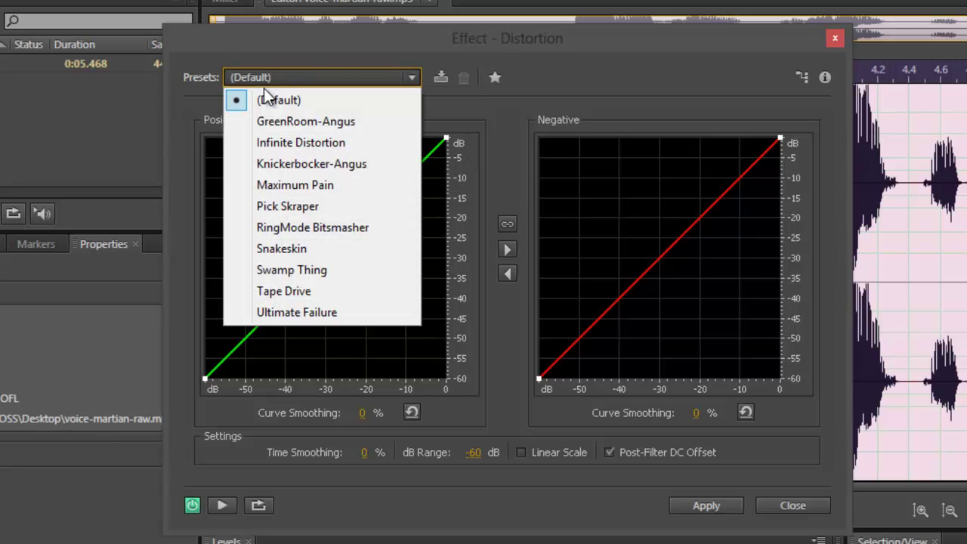
{"action": "left_click", "coordinate": [653, 86]}
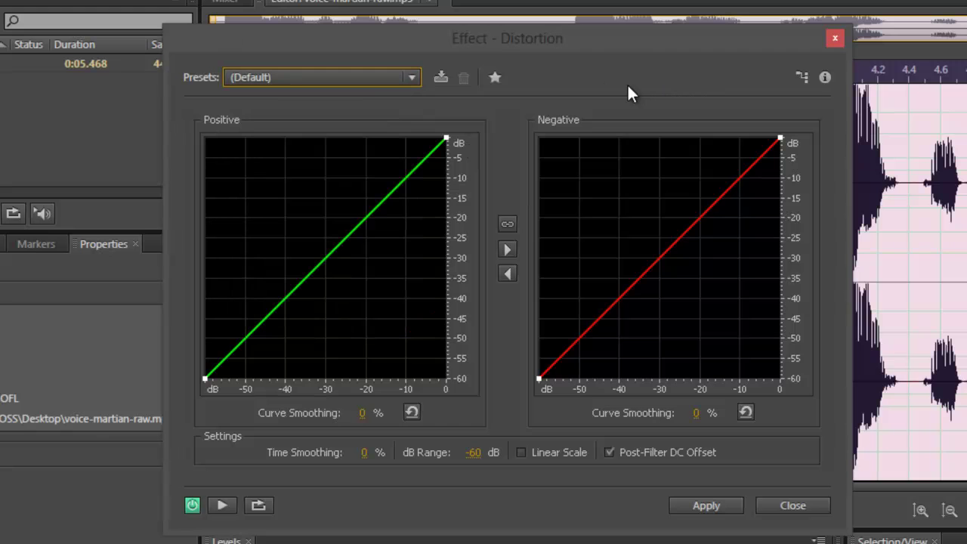
{"action": "left_click", "coordinate": [374, 80]}
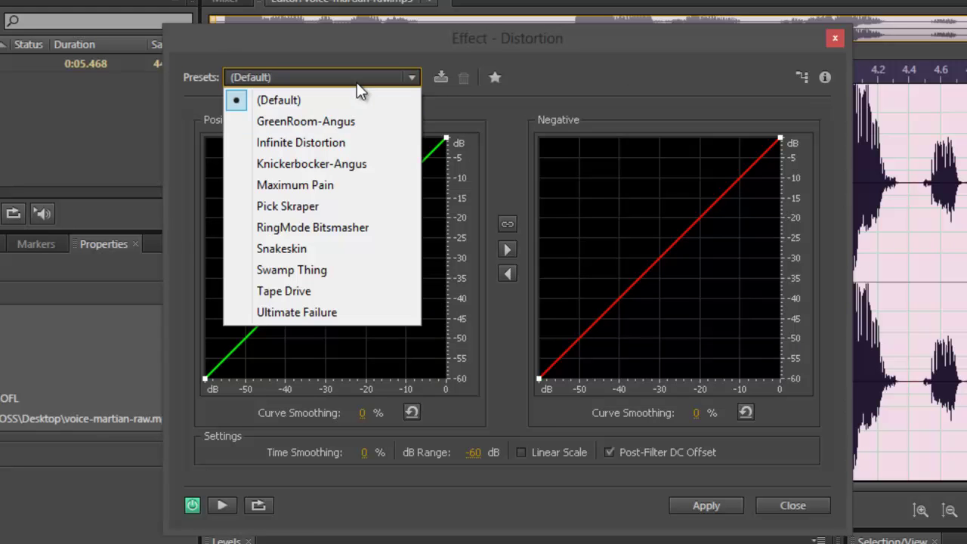
{"action": "left_click", "coordinate": [314, 125]}
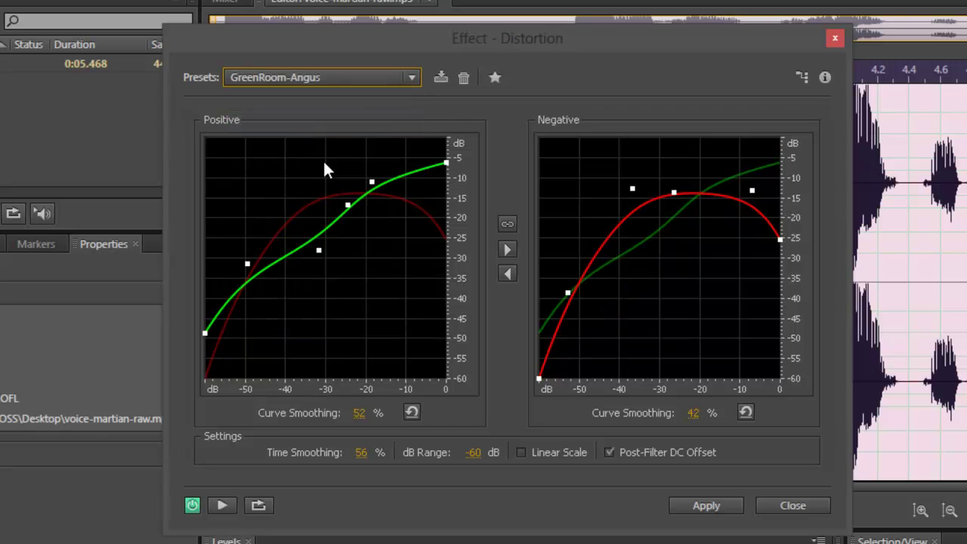
Try the Infinite Distortion, Knickerbocker-Angus and Pick Skraper presets in turn.
{"action": "left_click", "coordinate": [271, 77]}
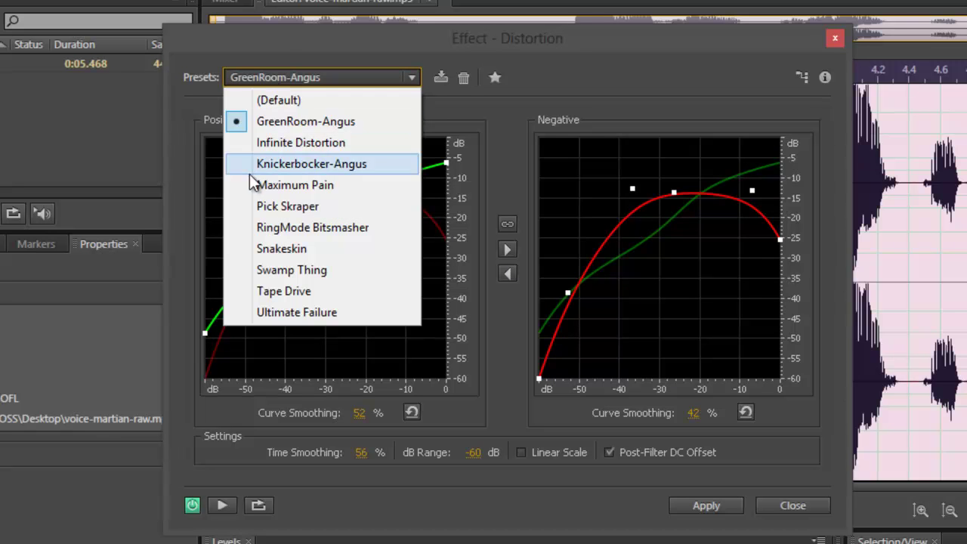
{"action": "left_click", "coordinate": [255, 143]}
{"action": "left_click", "coordinate": [274, 76]}
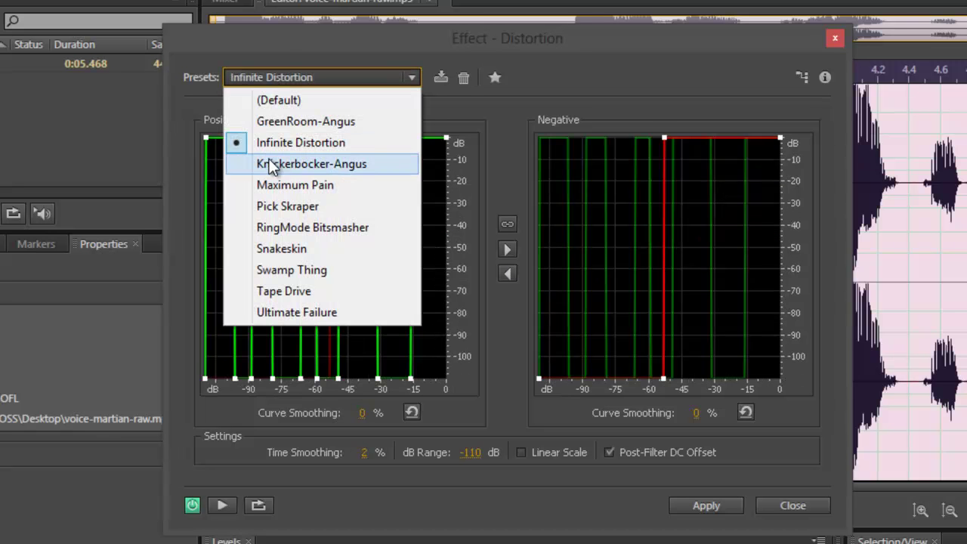
{"action": "left_click", "coordinate": [269, 159]}
{"action": "left_click", "coordinate": [275, 78]}
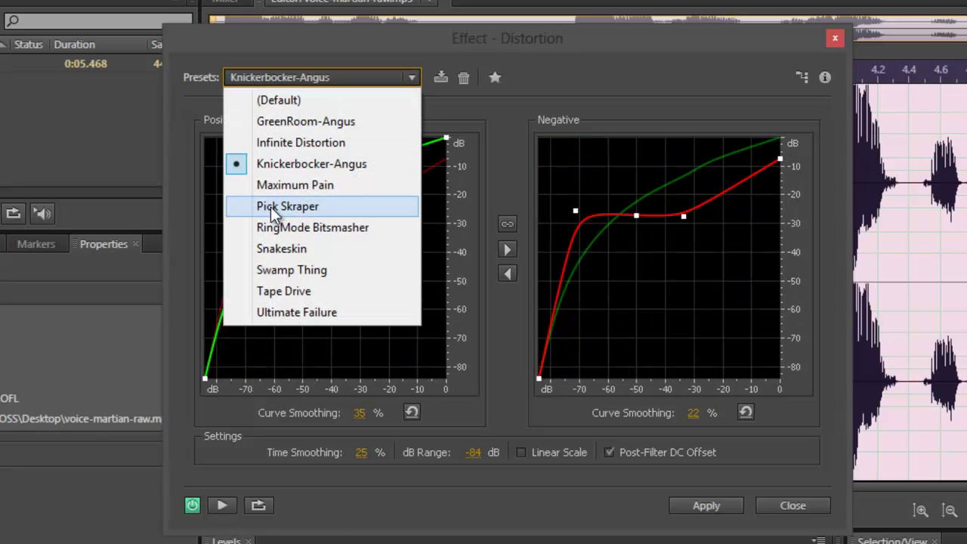
{"action": "left_click", "coordinate": [271, 206]}
Return to the (Default) preset and start previewing the effect.
{"action": "left_click", "coordinate": [287, 78]}
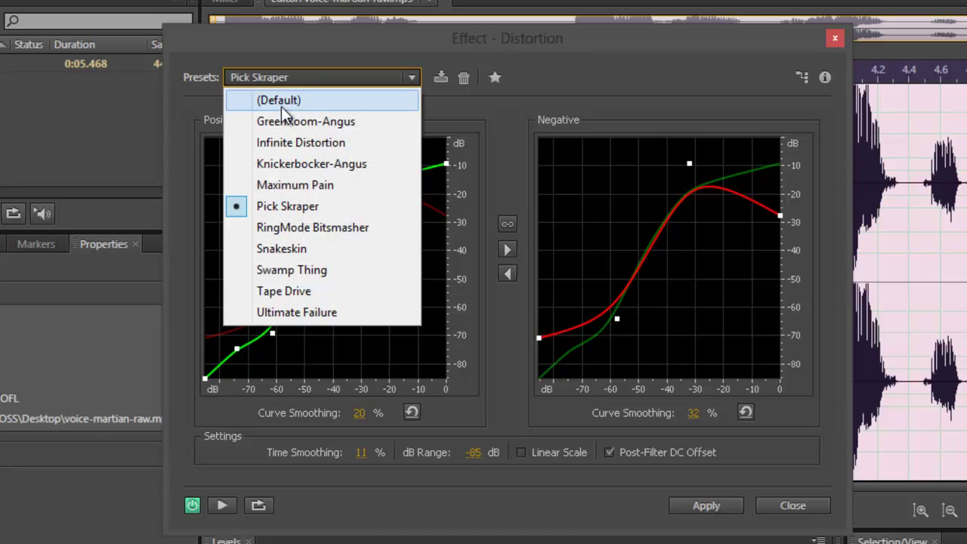
{"action": "left_click", "coordinate": [281, 100]}
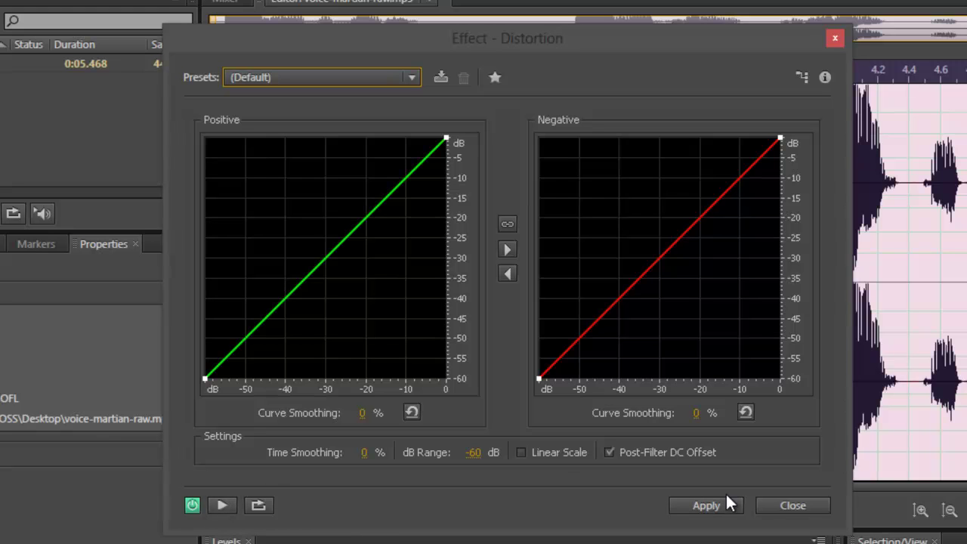
{"action": "left_click", "coordinate": [222, 506]}
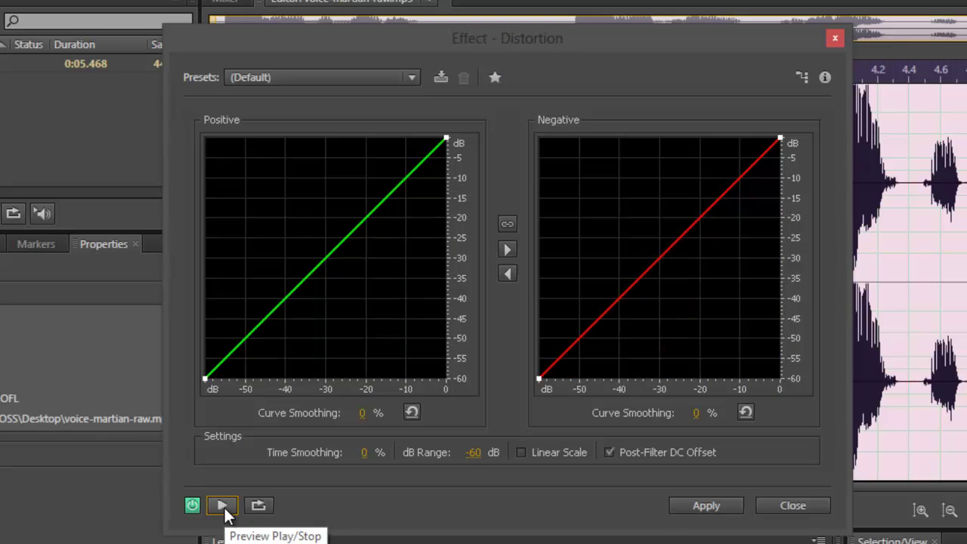
Cycle through GreenRoom-Angus and Infinite Distortion presets, ending on Knickerbocker-Angus.
{"action": "left_click", "coordinate": [273, 76]}
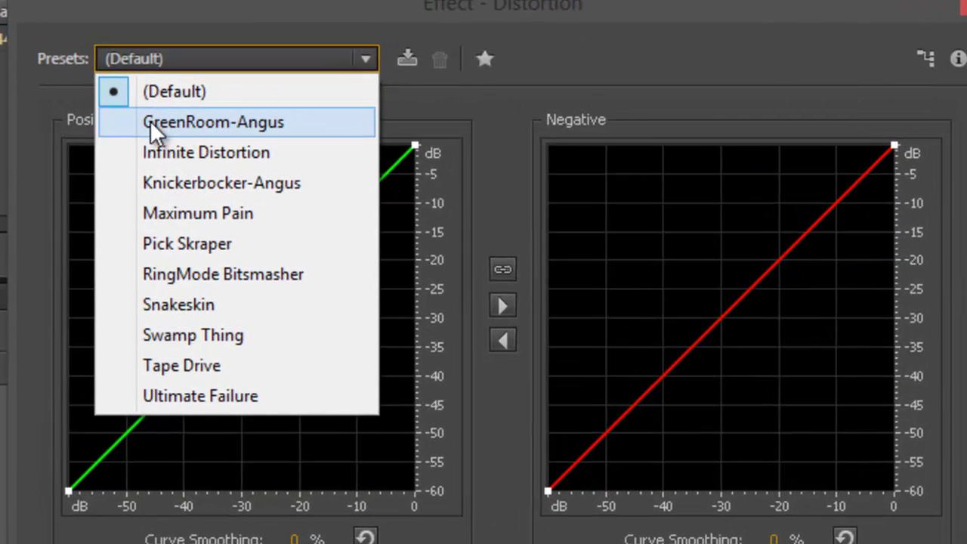
{"action": "left_click", "coordinate": [186, 121]}
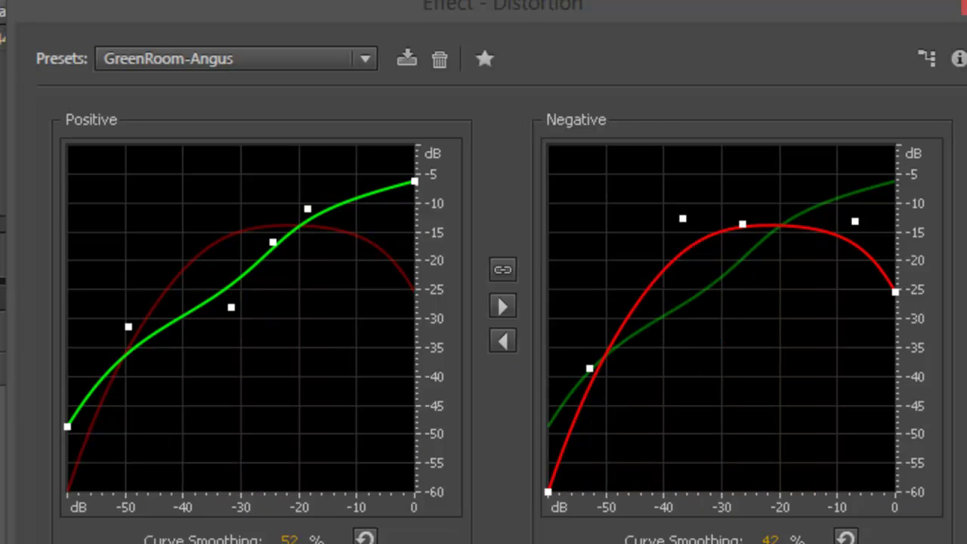
{"action": "left_click", "coordinate": [198, 58]}
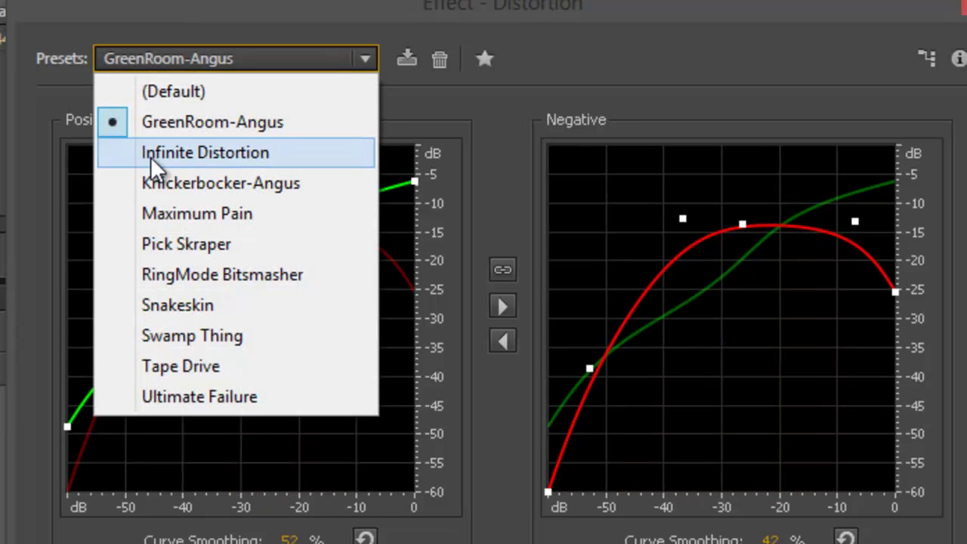
{"action": "left_click", "coordinate": [151, 155]}
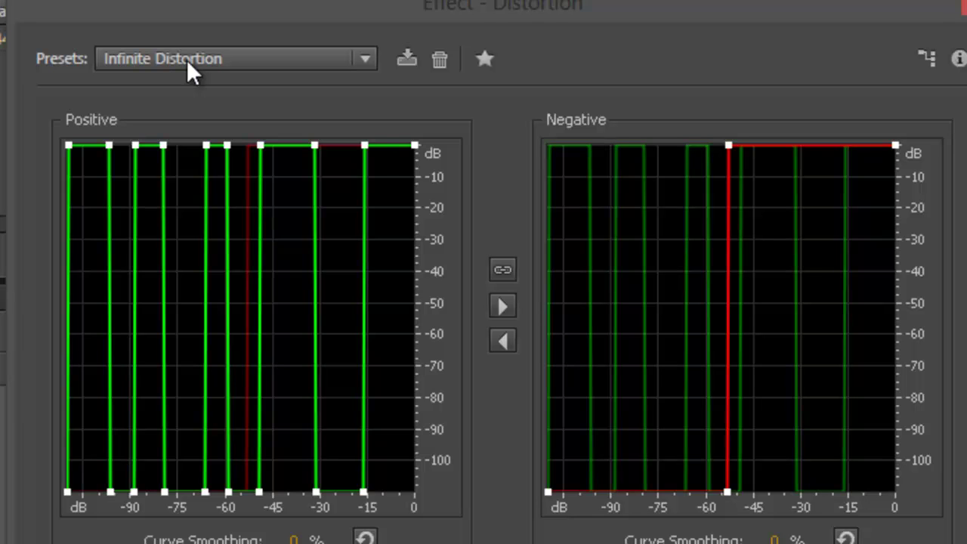
{"action": "left_click", "coordinate": [186, 60]}
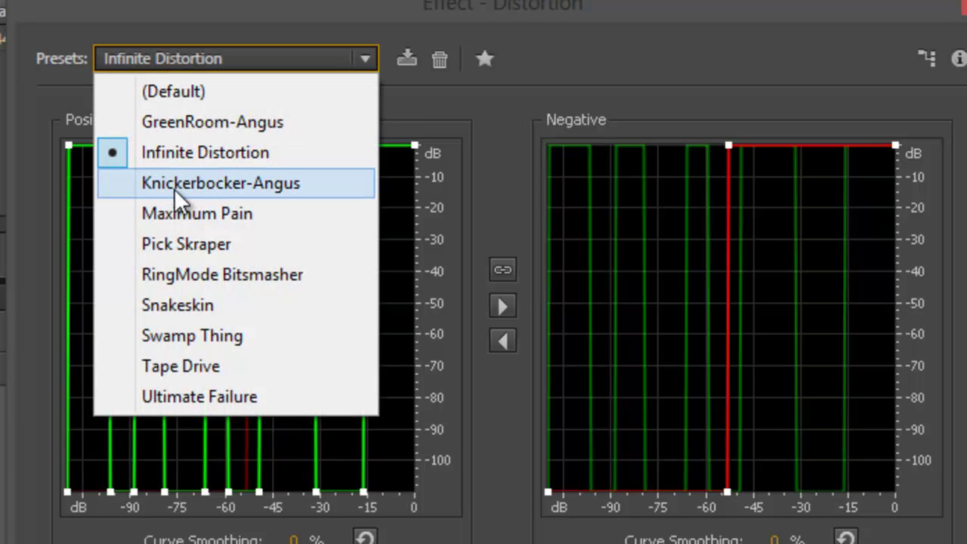
{"action": "left_click", "coordinate": [174, 186]}
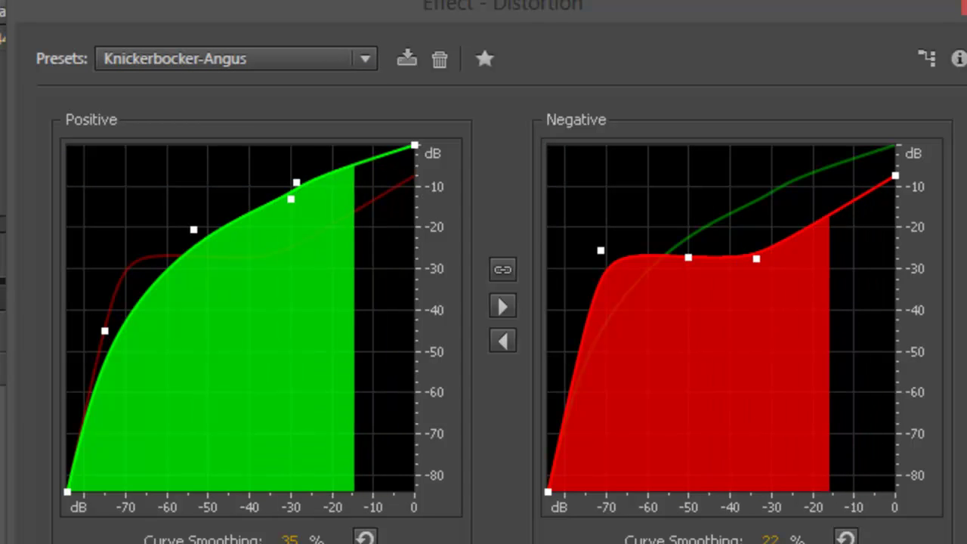
Load the Maximum Pain preset and preview it on the voice.
{"action": "left_click", "coordinate": [174, 58]}
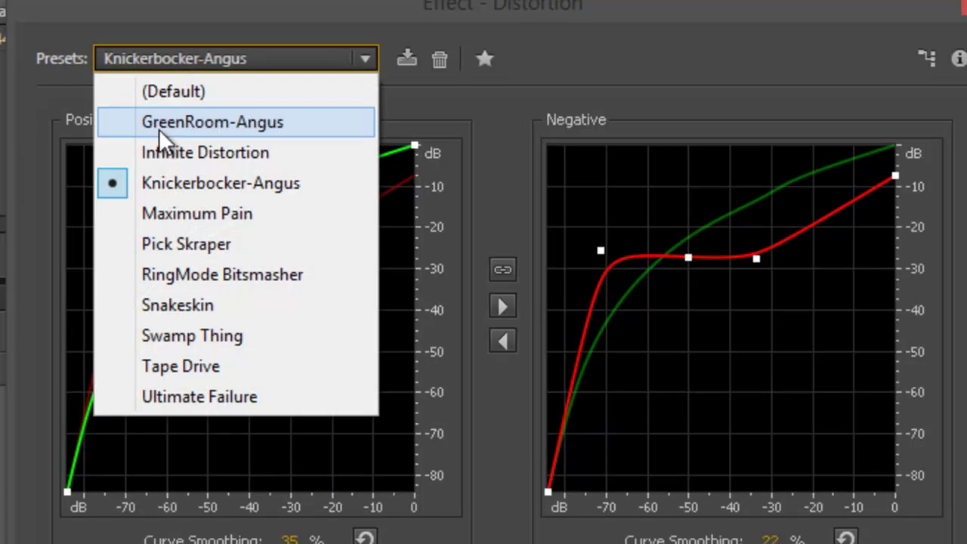
{"action": "left_click", "coordinate": [168, 223]}
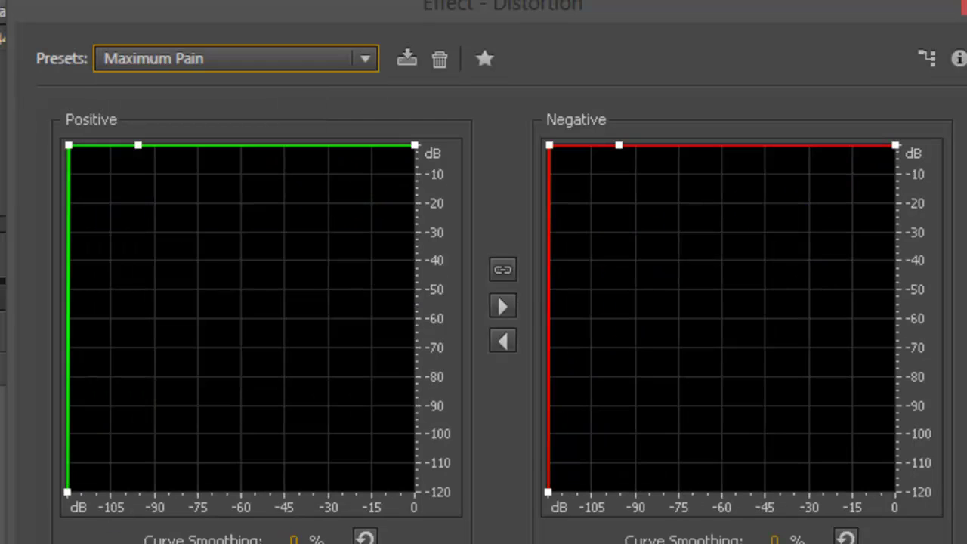
{"action": "key", "text": "space"}
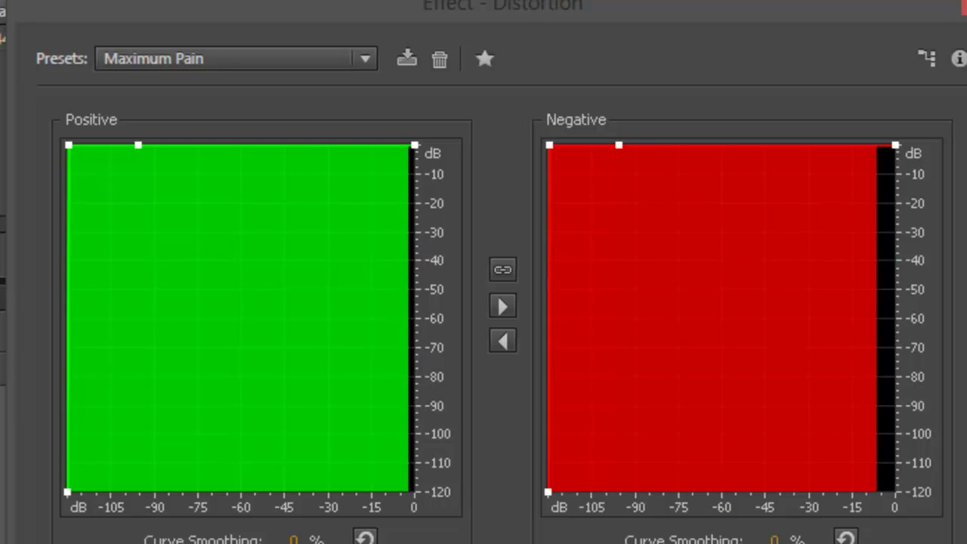
{"action": "key", "text": "space"}
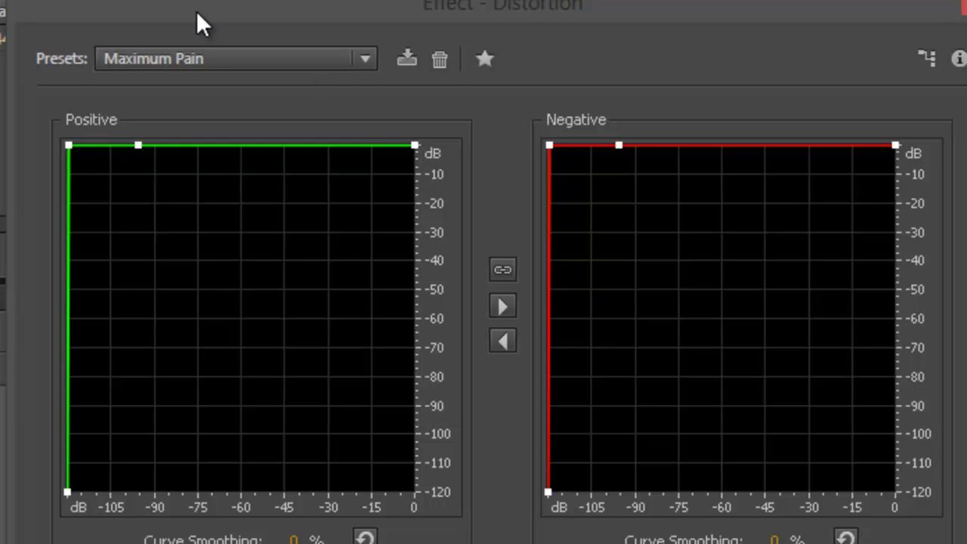
Switch to the Pick Skraper preset and start the preview.
{"action": "left_click", "coordinate": [195, 58]}
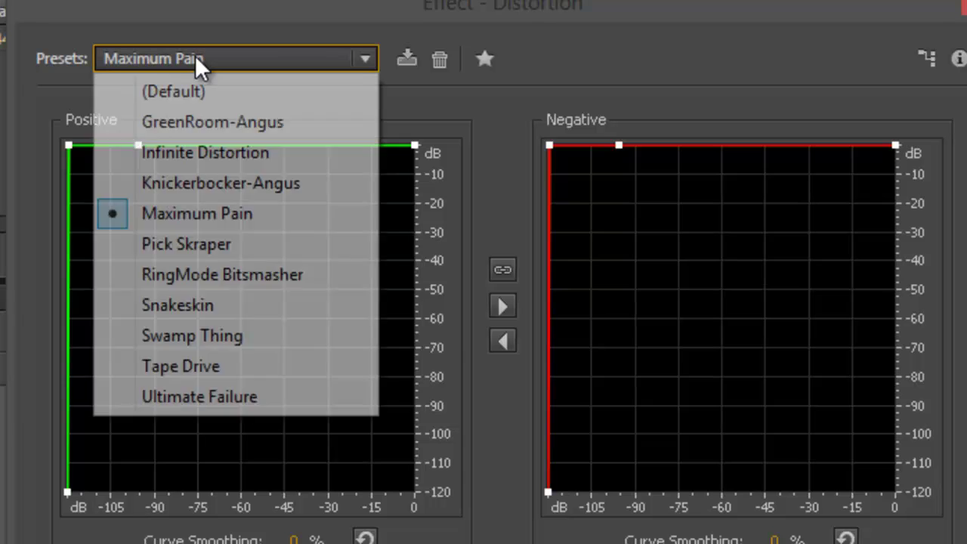
{"action": "left_click", "coordinate": [153, 245]}
{"action": "key", "text": "space"}
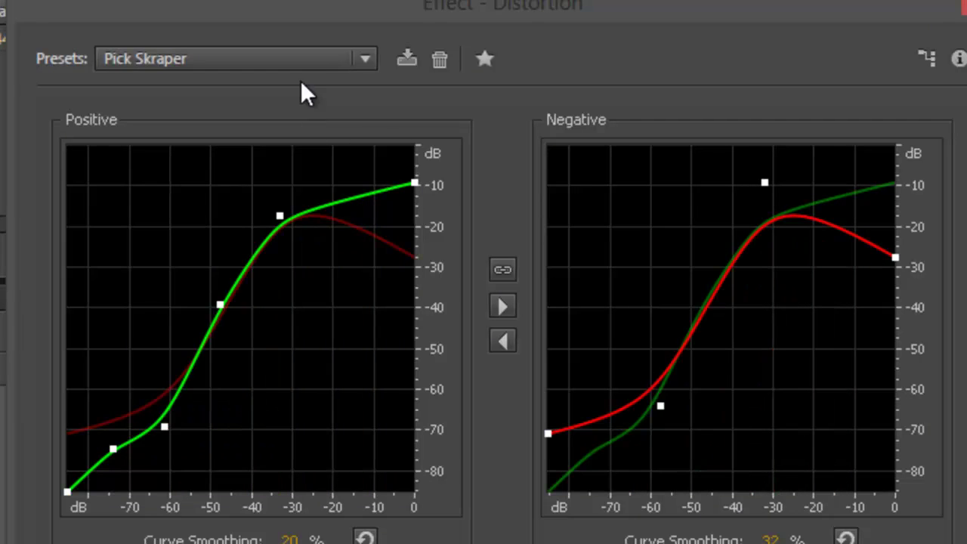
Preview the RingMode Bitsmasher distortion preset, then load the Snakeskin preset.
{"action": "left_click", "coordinate": [303, 58]}
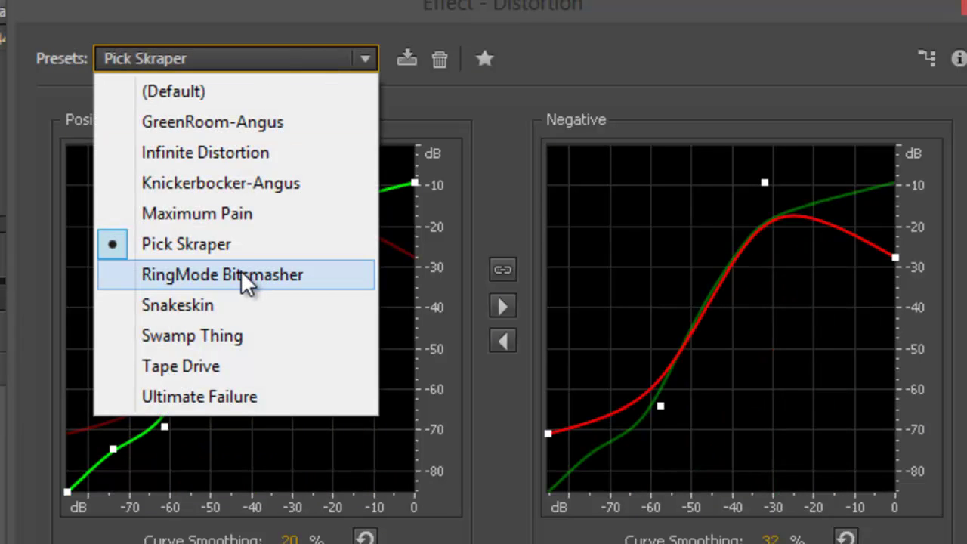
{"action": "left_click", "coordinate": [310, 274]}
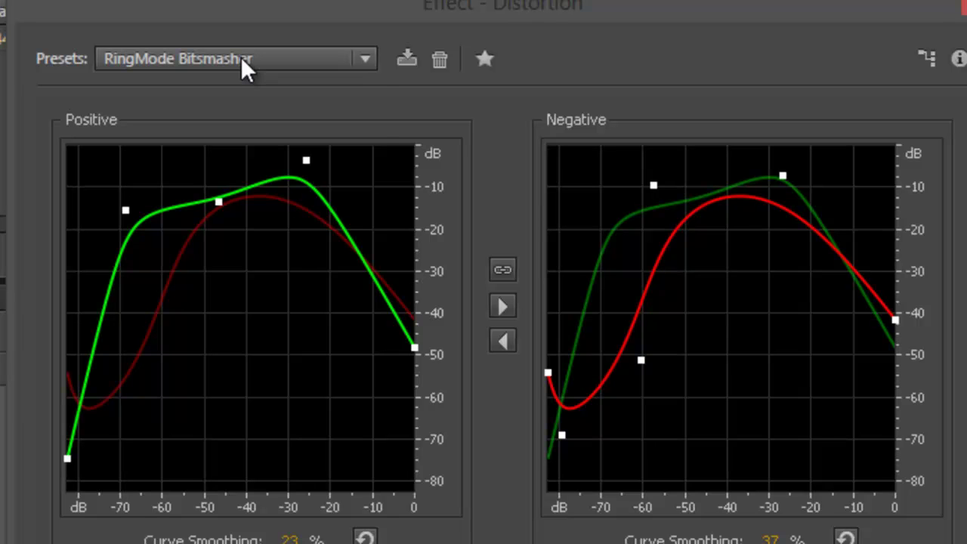
{"action": "left_click", "coordinate": [246, 67]}
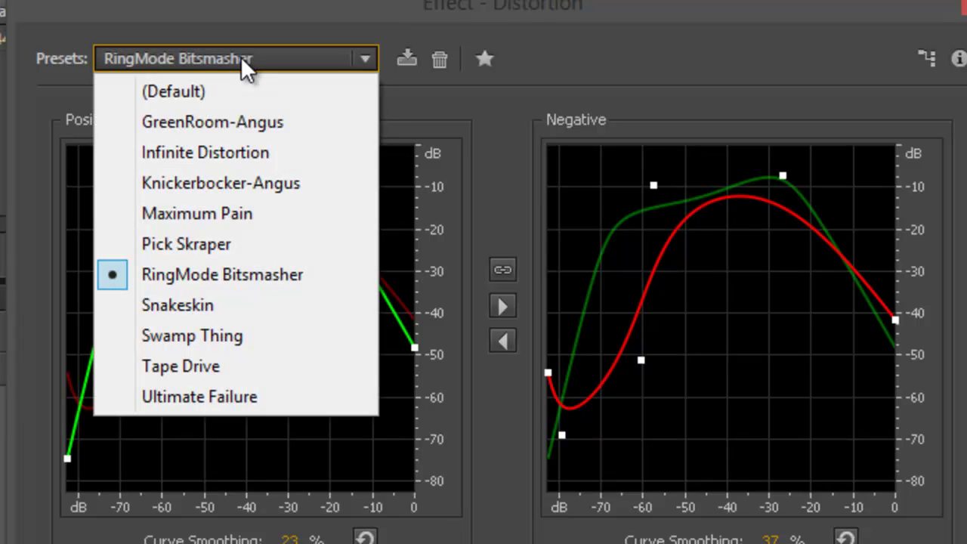
{"action": "left_click", "coordinate": [256, 307]}
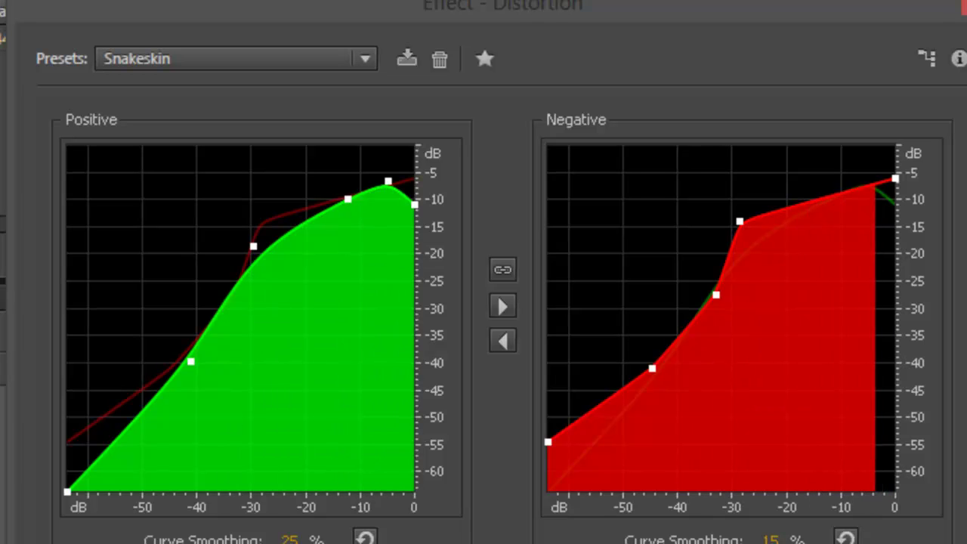
Try the Swamp Thing and Tape Drive presets, ending on Ultimate Failure.
{"action": "left_click", "coordinate": [172, 61]}
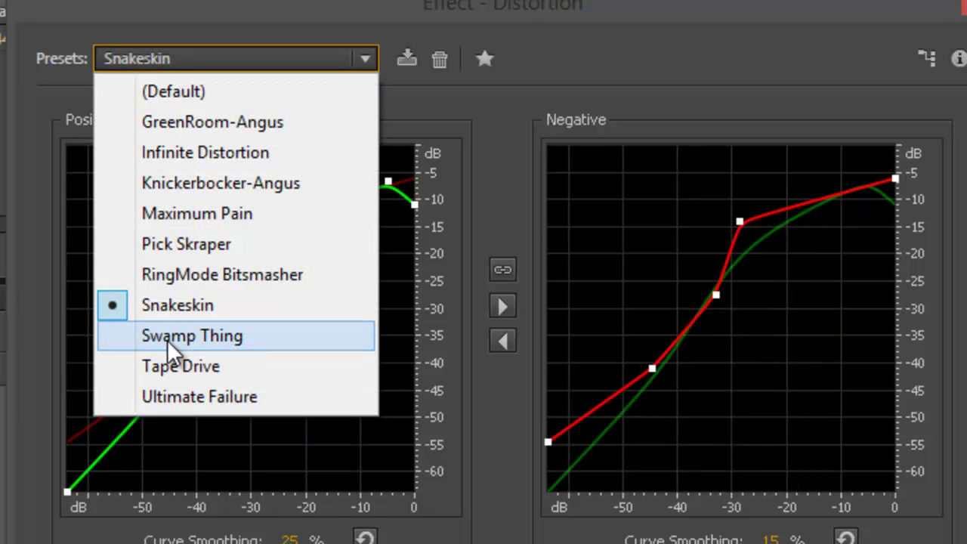
{"action": "left_click", "coordinate": [245, 340]}
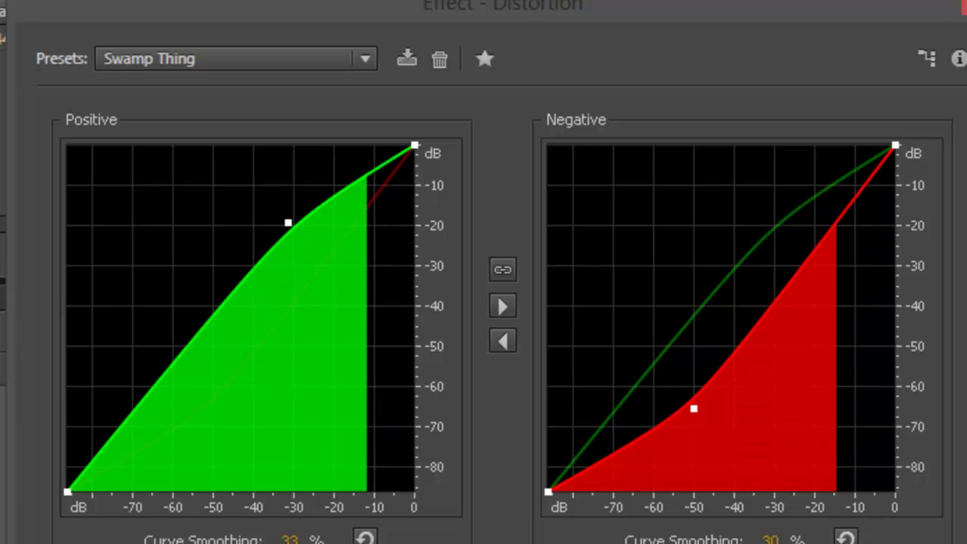
{"action": "left_click", "coordinate": [215, 64]}
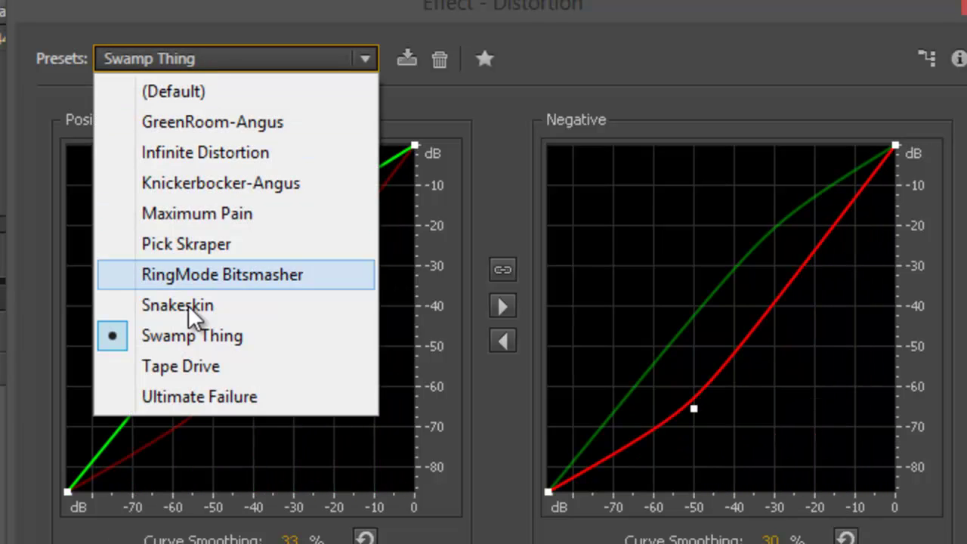
{"action": "left_click", "coordinate": [238, 368]}
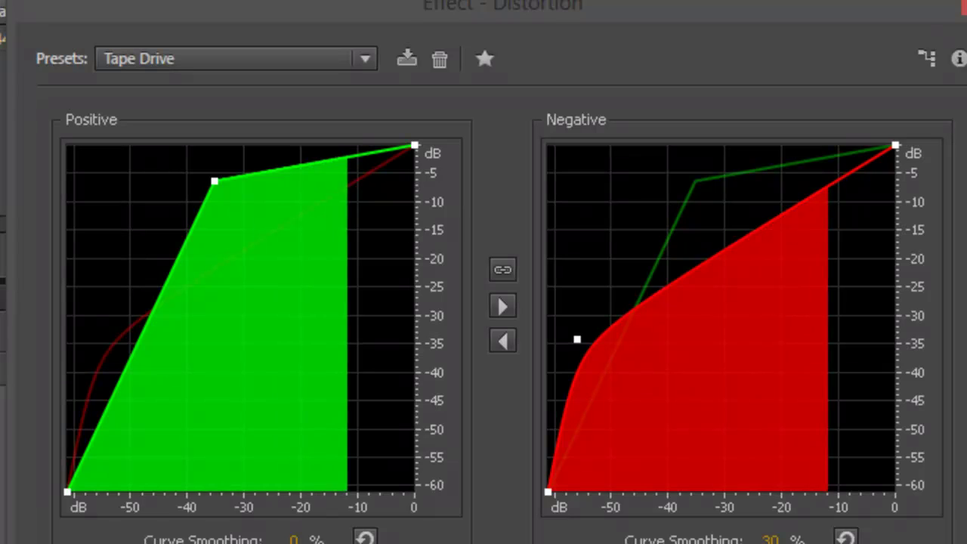
{"action": "left_click", "coordinate": [172, 57]}
{"action": "left_click", "coordinate": [260, 400]}
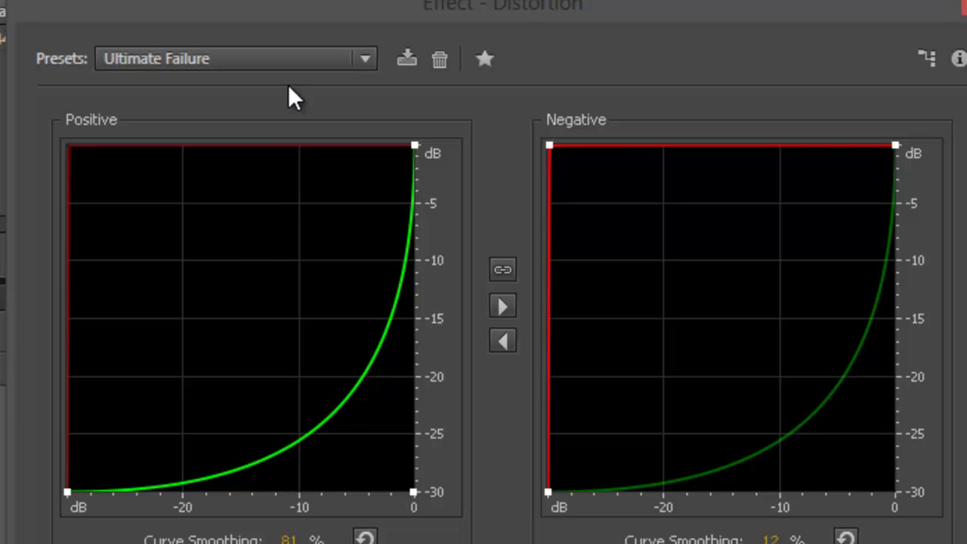
{"action": "left_click", "coordinate": [273, 58]}
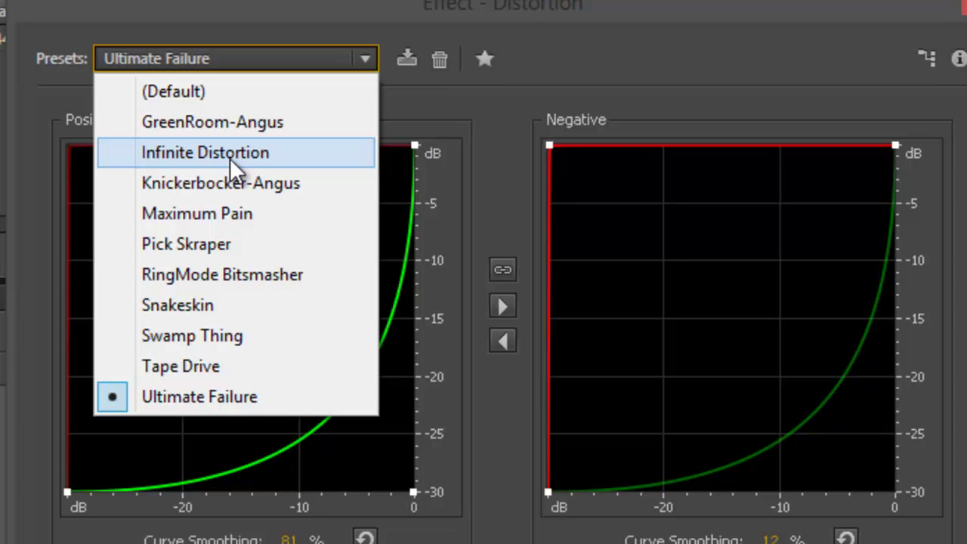
{"action": "key", "text": "Escape"}
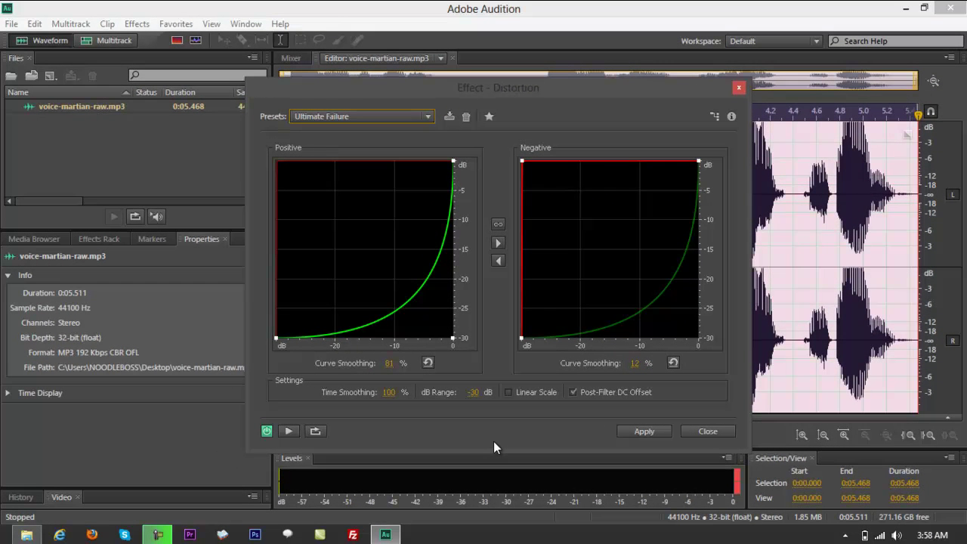
{"action": "left_click", "coordinate": [399, 115]}
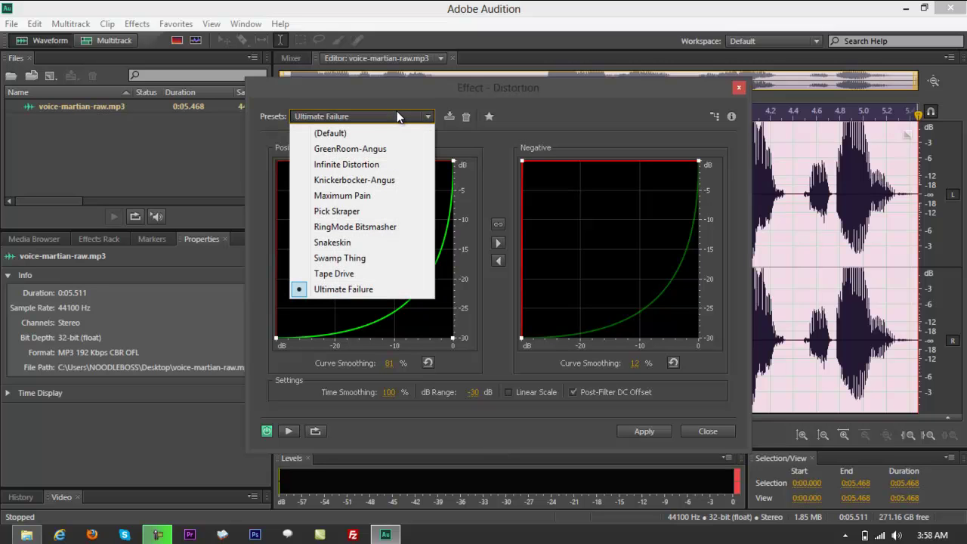
{"action": "left_click", "coordinate": [616, 111]}
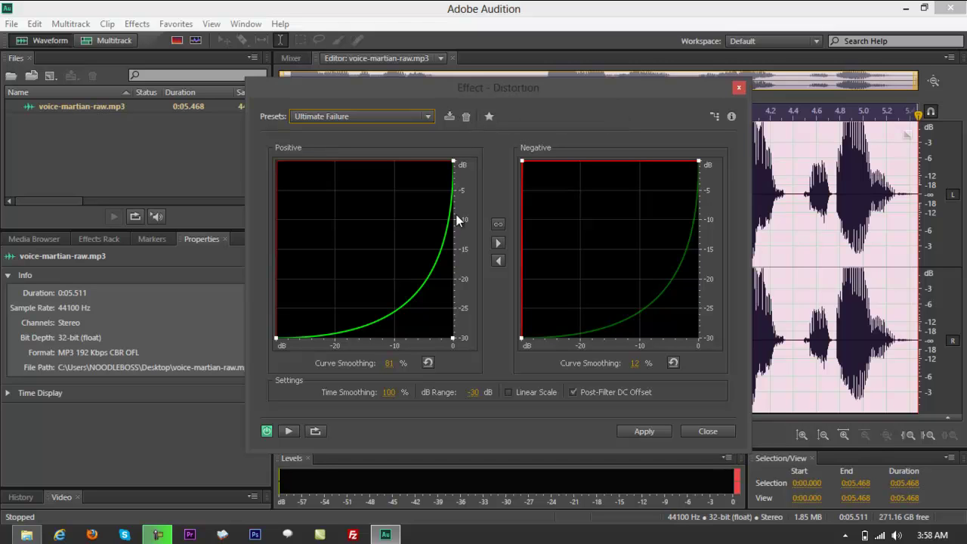
{"action": "left_click", "coordinate": [500, 190]}
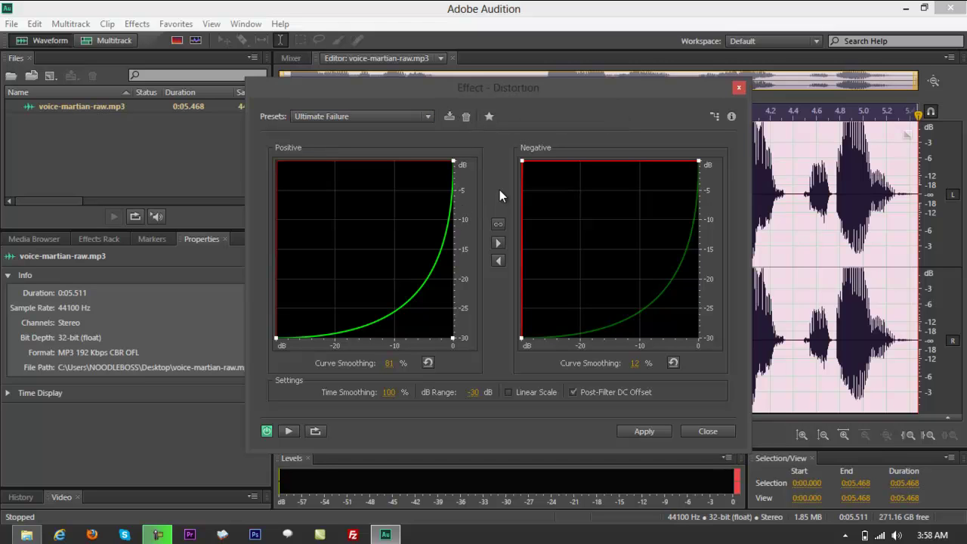